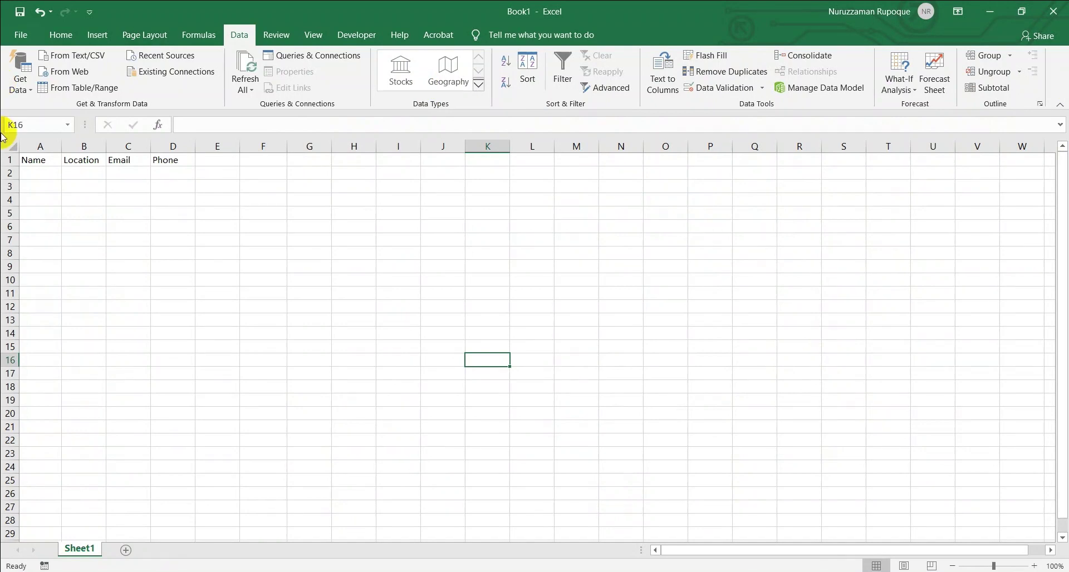
# Clear the contents of cells A1:F3, including the Name, Location, Email and Phone headers.
pyautogui.moveTo(39, 160); pyautogui.dragTo(247, 188)
pyautogui.press('Delete')
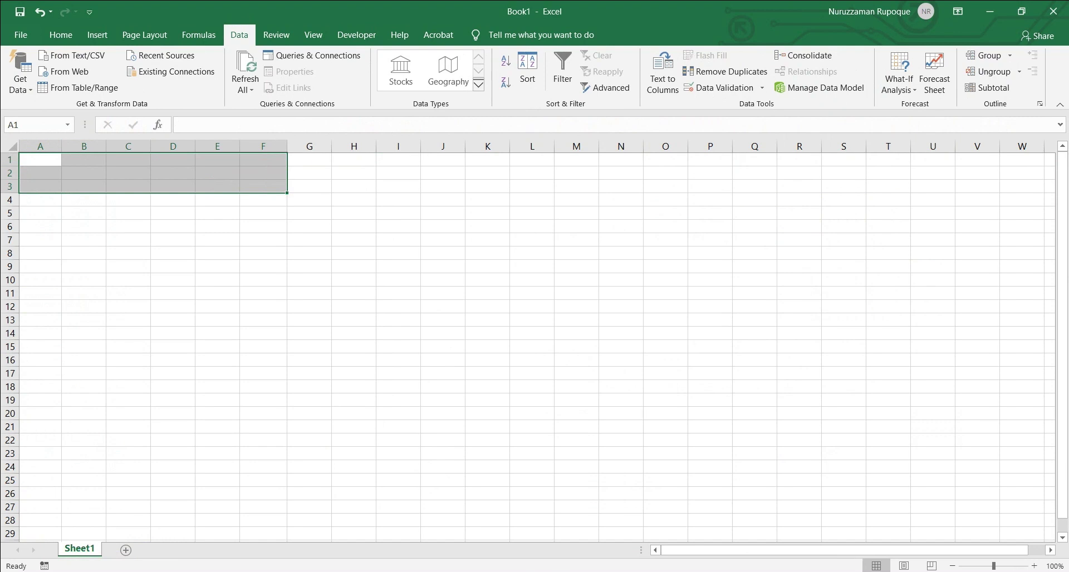
# Switch to Chrome and open the Google home page.
pyautogui.click(312, 571)
pyautogui.scroll(-5, 389, 317)
pyautogui.click(359, 411)
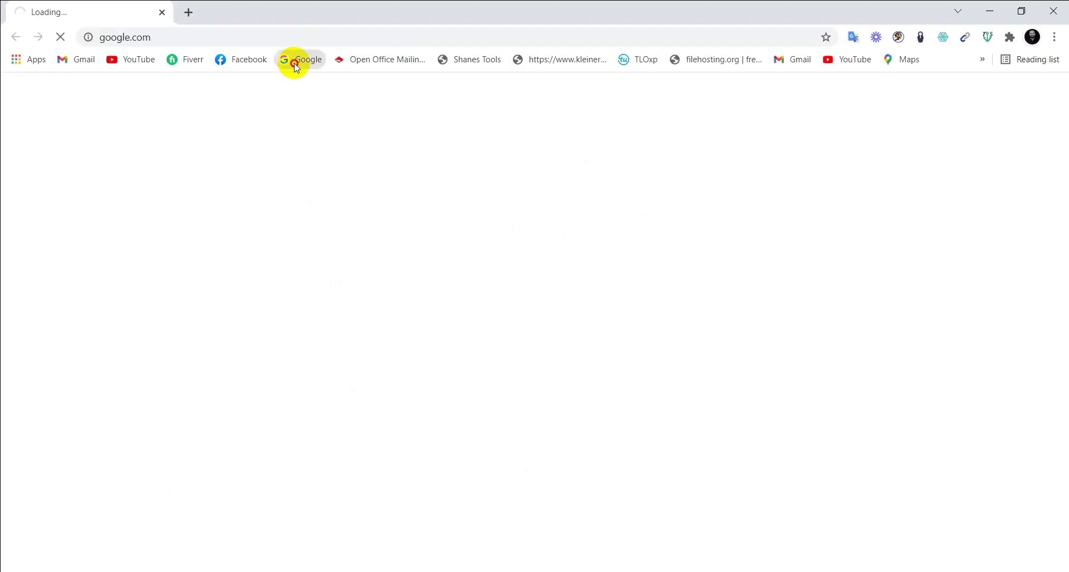
pyautogui.click(295, 63)
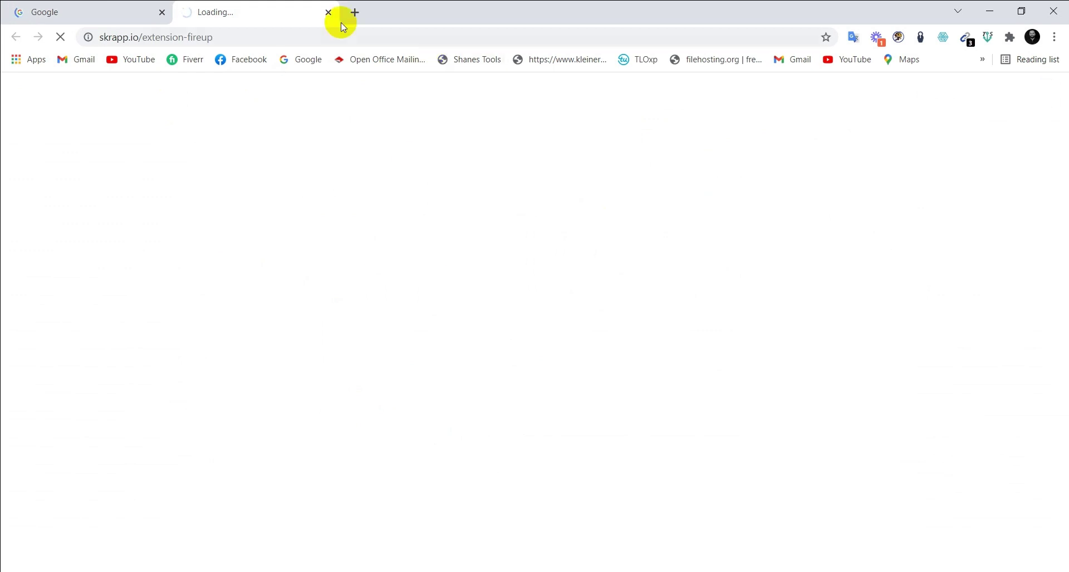
# Close the extra skrapp.io tab and search Google for "top startup companies in bangladesh".
pyautogui.click(329, 12)
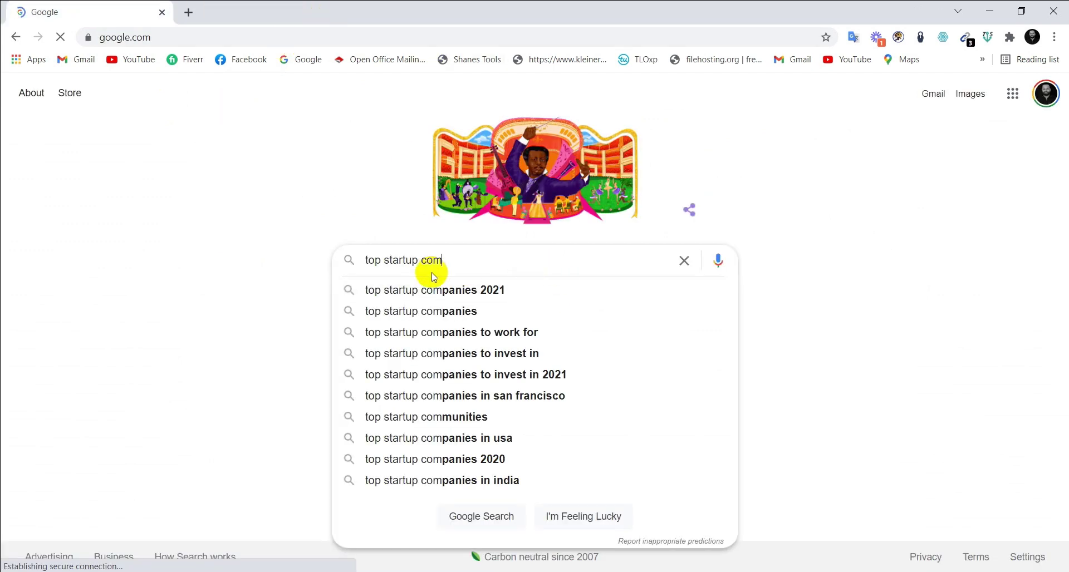
pyautogui.write('pani')
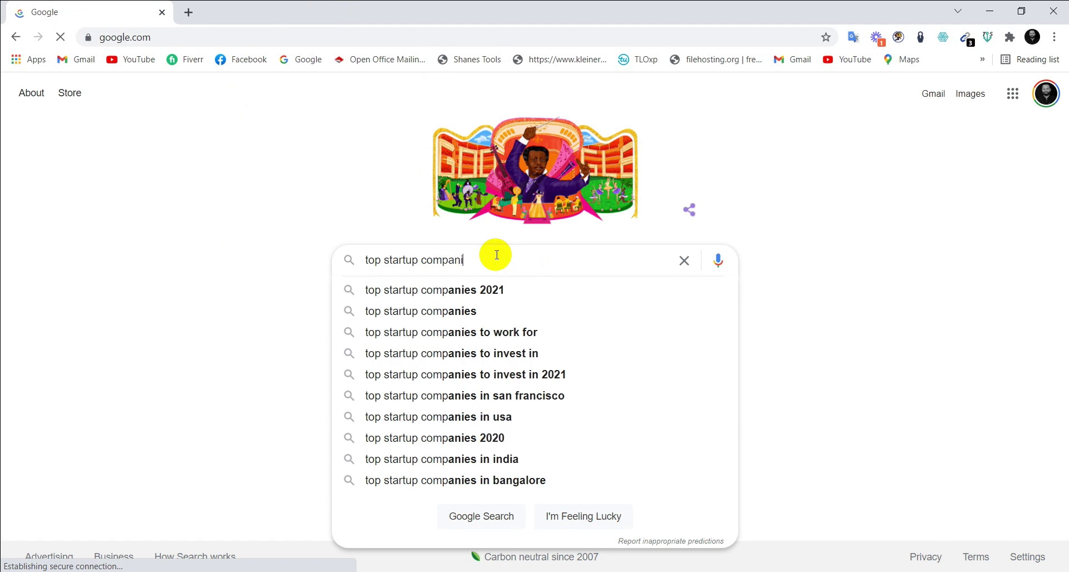
pyautogui.write('es in banglades')
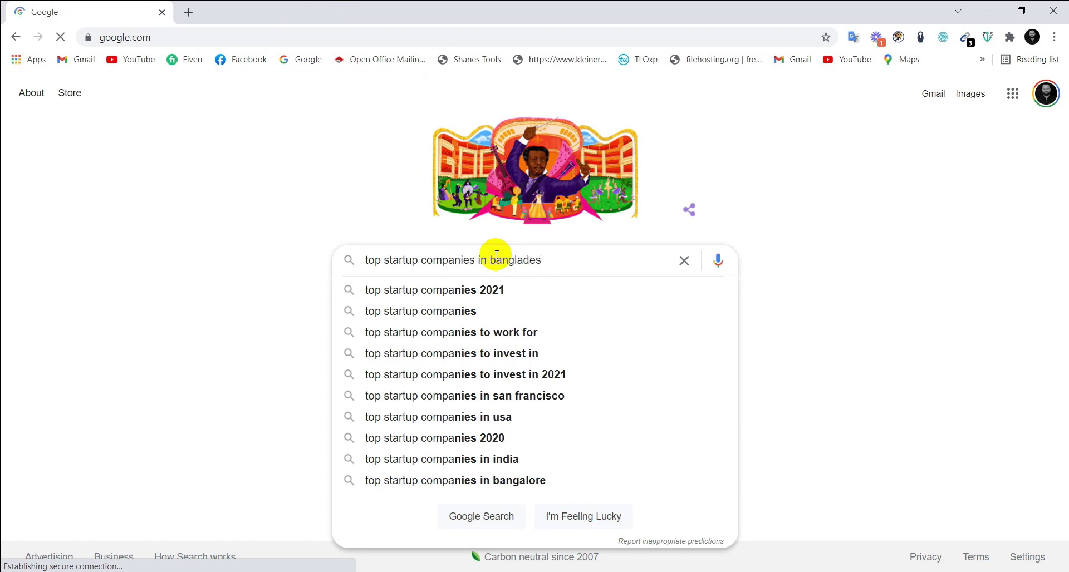
pyautogui.write('h')
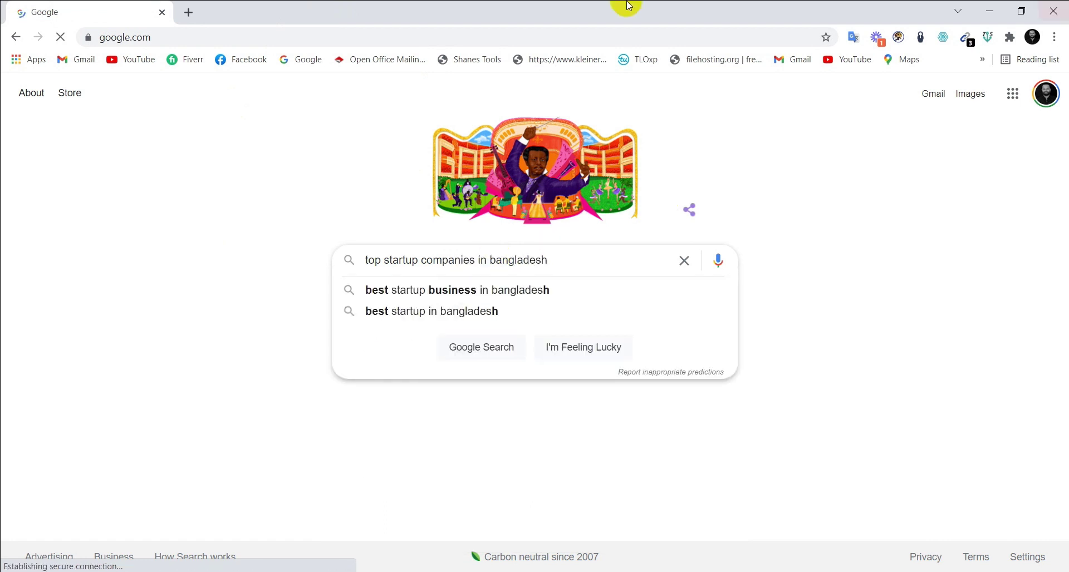
pyautogui.press('Return')
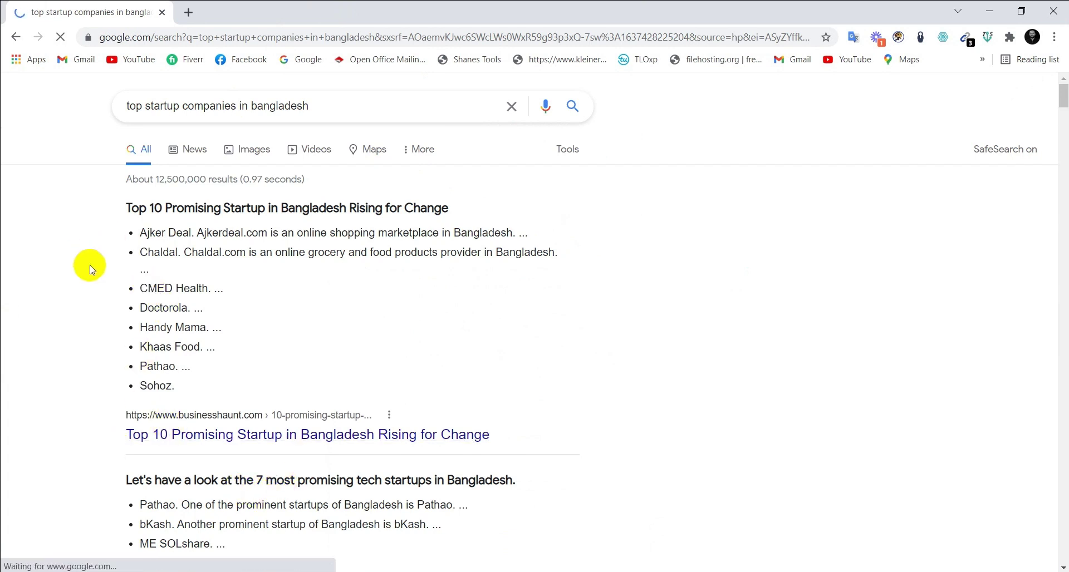
# Close the extra Search tab and copy the featured heading "Top 10 Promising Startup in Bangladesh Rising for Change" from the results.
pyautogui.scroll(-1, 158, 250)
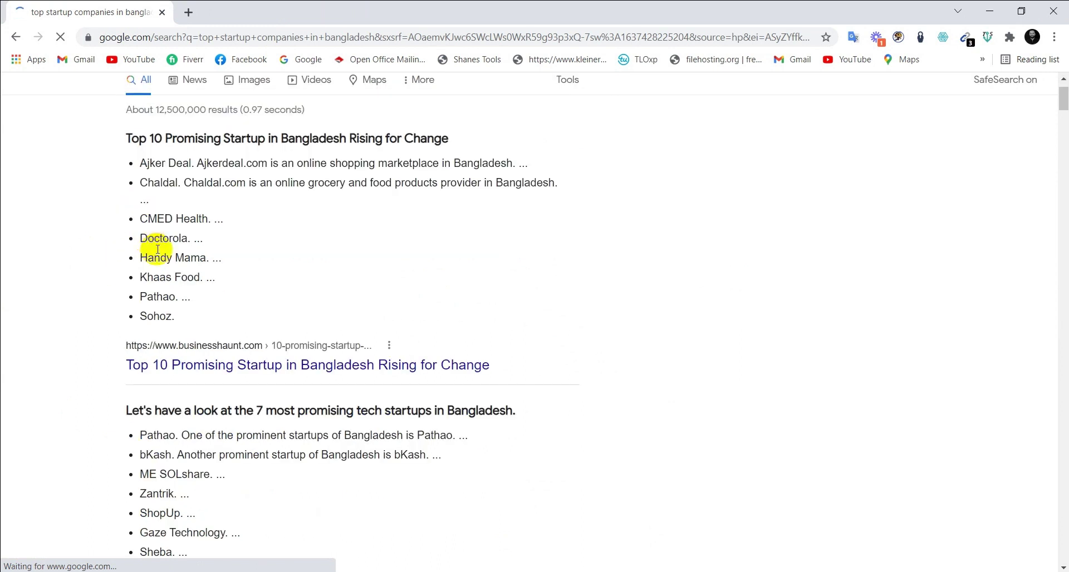
pyautogui.scroll(-2, 158, 249)
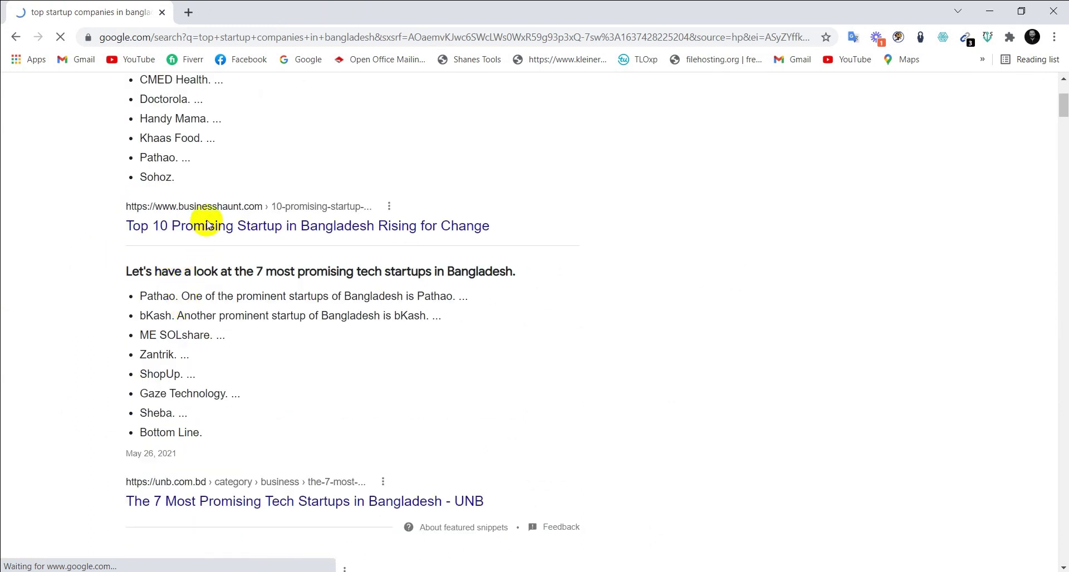
pyautogui.scroll(3, 232, 251)
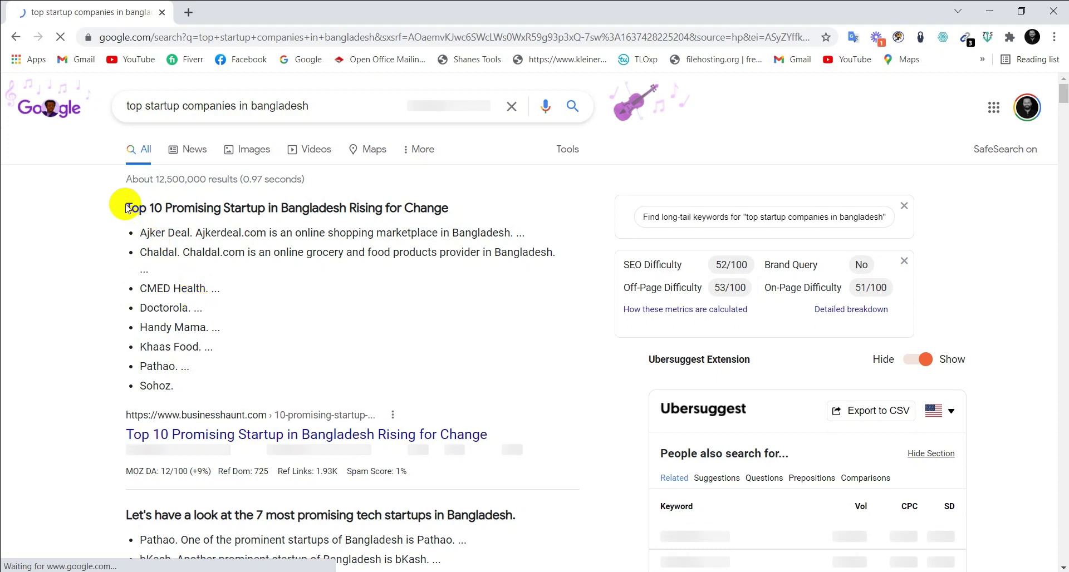
pyautogui.moveTo(128, 208); pyautogui.dragTo(121, 329)
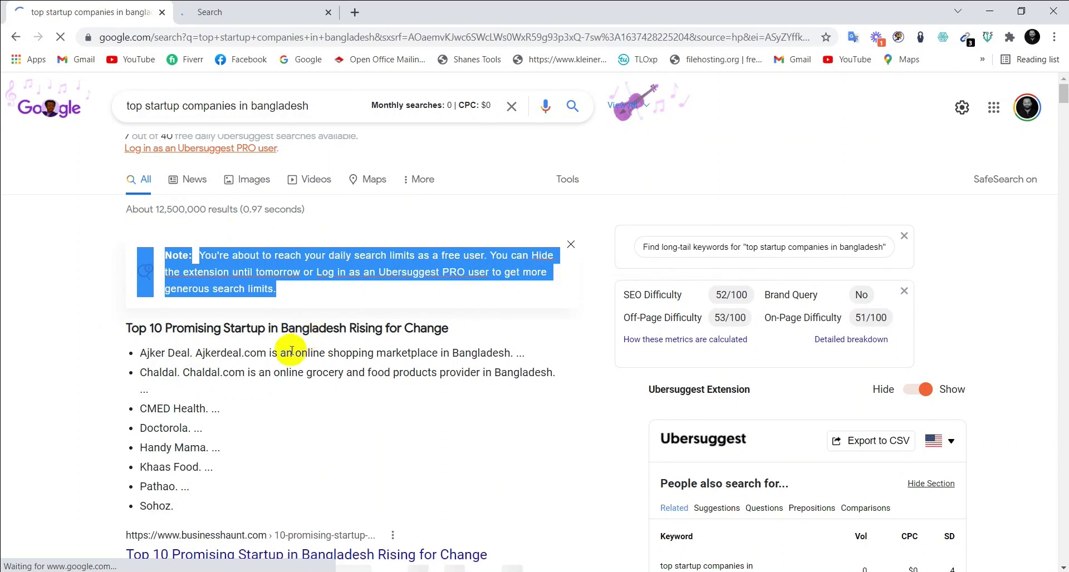
pyautogui.click(292, 351)
pyautogui.click(328, 12)
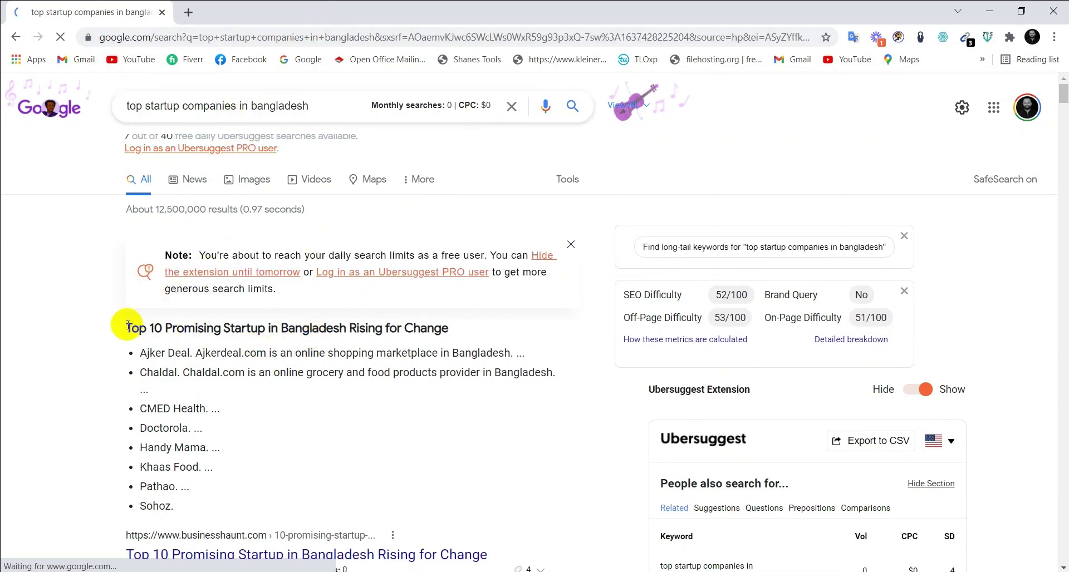
pyautogui.moveTo(125, 329); pyautogui.dragTo(449, 329)
pyautogui.hotkey('ctrl', 'c')
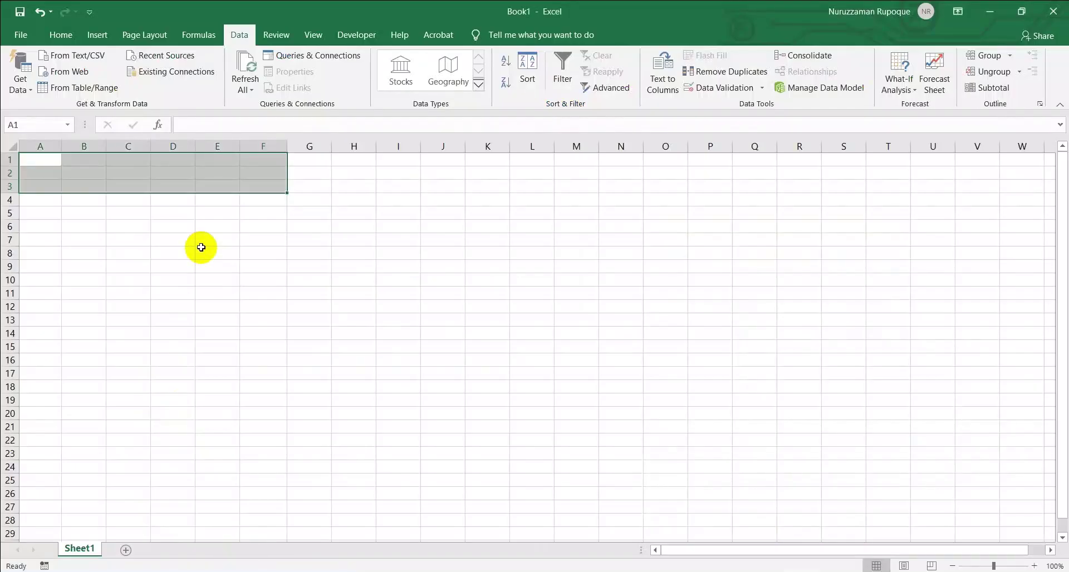
# Paste the copied heading into cell D6 of the blank sheet in Excel.
pyautogui.click(204, 240)
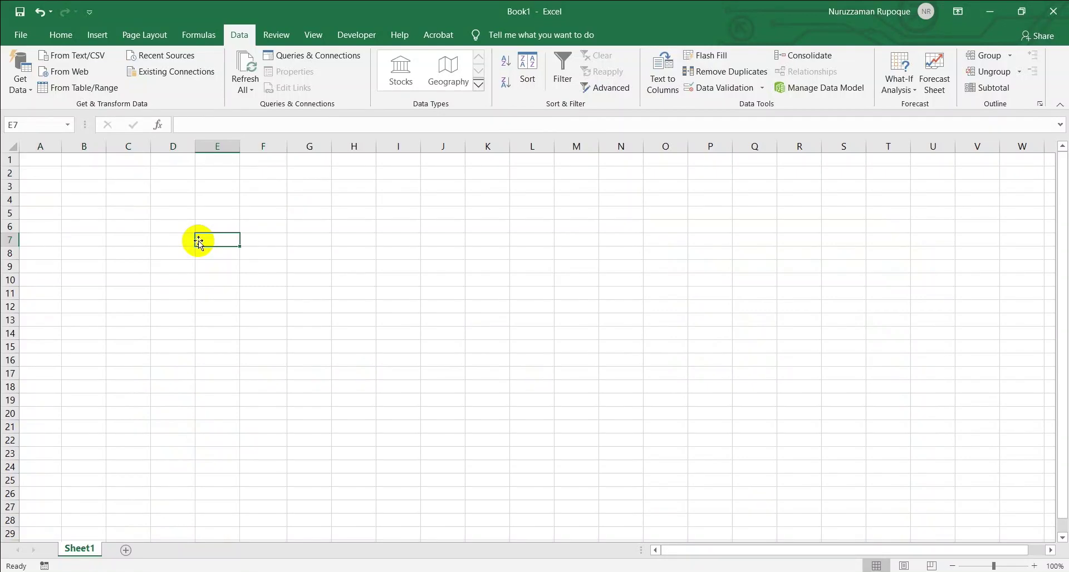
pyautogui.click(187, 229)
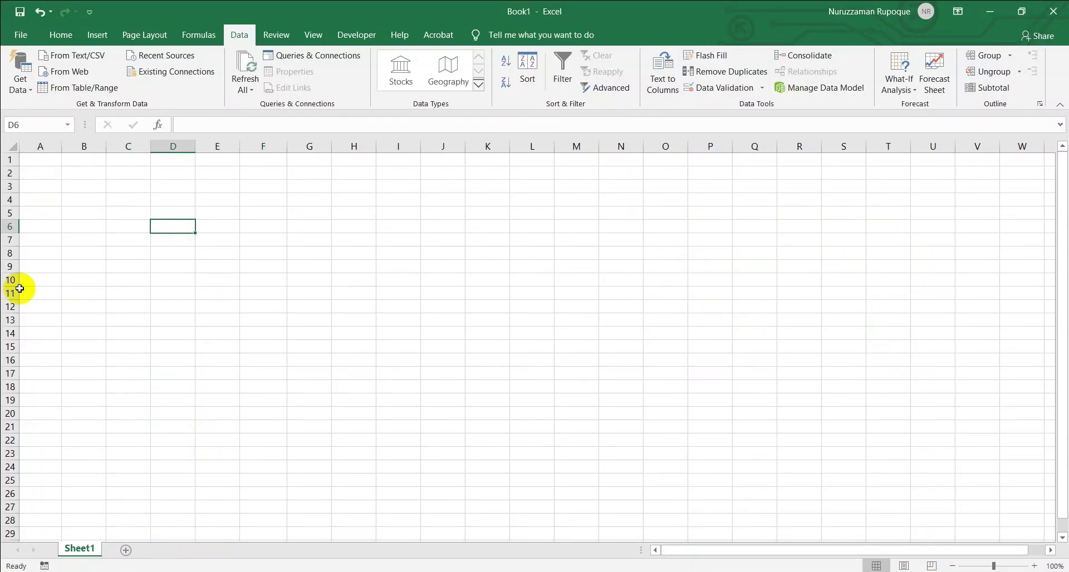
pyautogui.hotkey('ctrl', 'v')
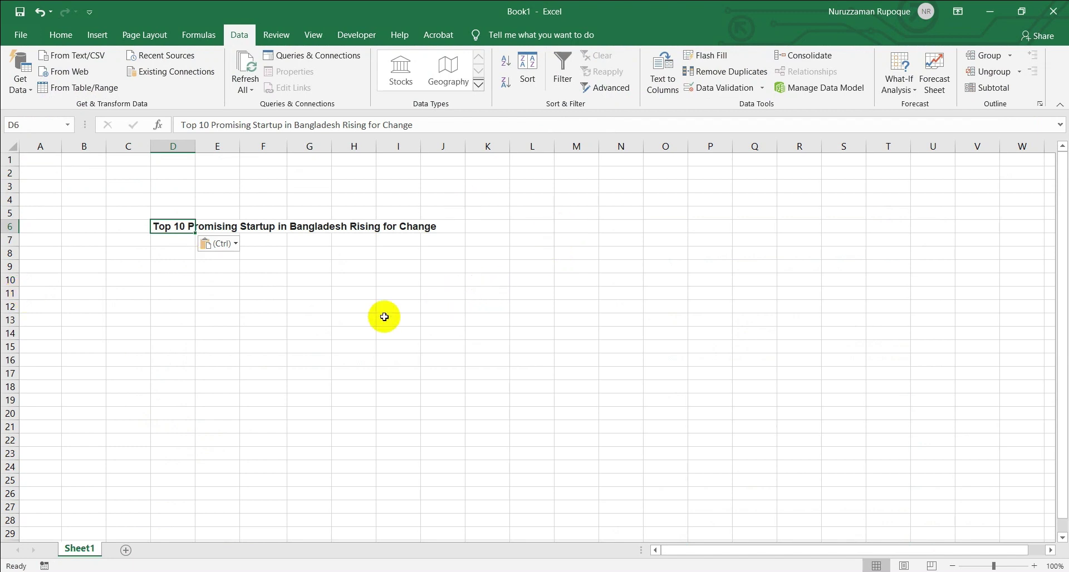
pyautogui.click(295, 308)
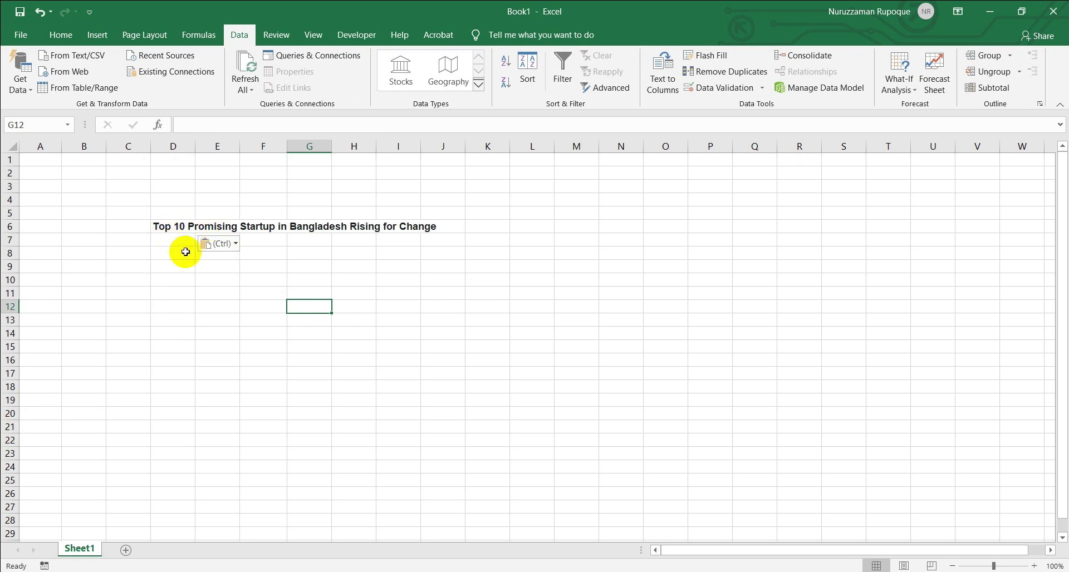
# Compare the featured heading in the Chrome results with the pasted text in Excel cell D6 and its font formatting.
pyautogui.hotkey('alt', 'Tab')
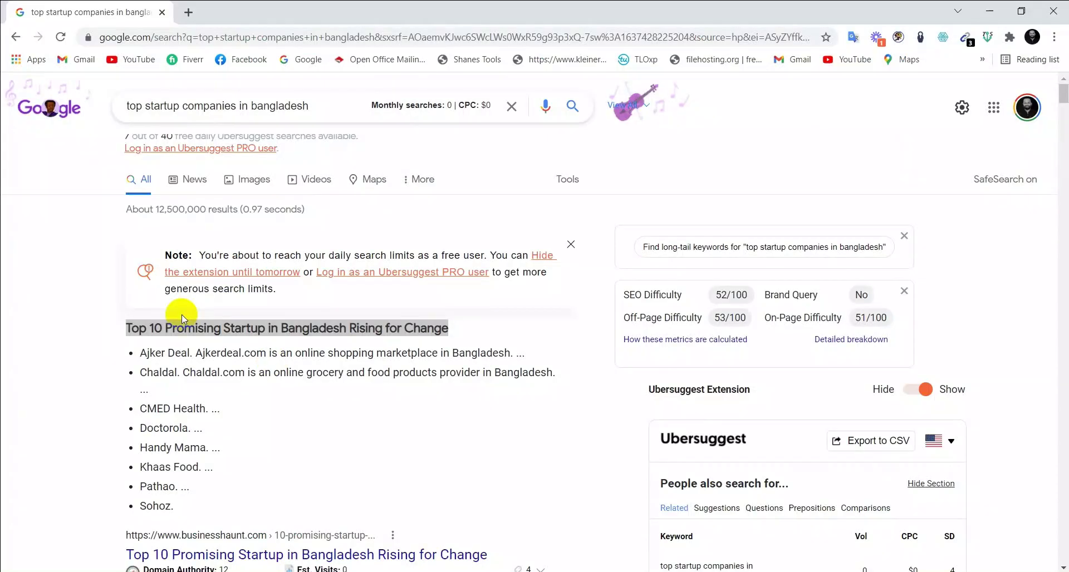
pyautogui.click(132, 324)
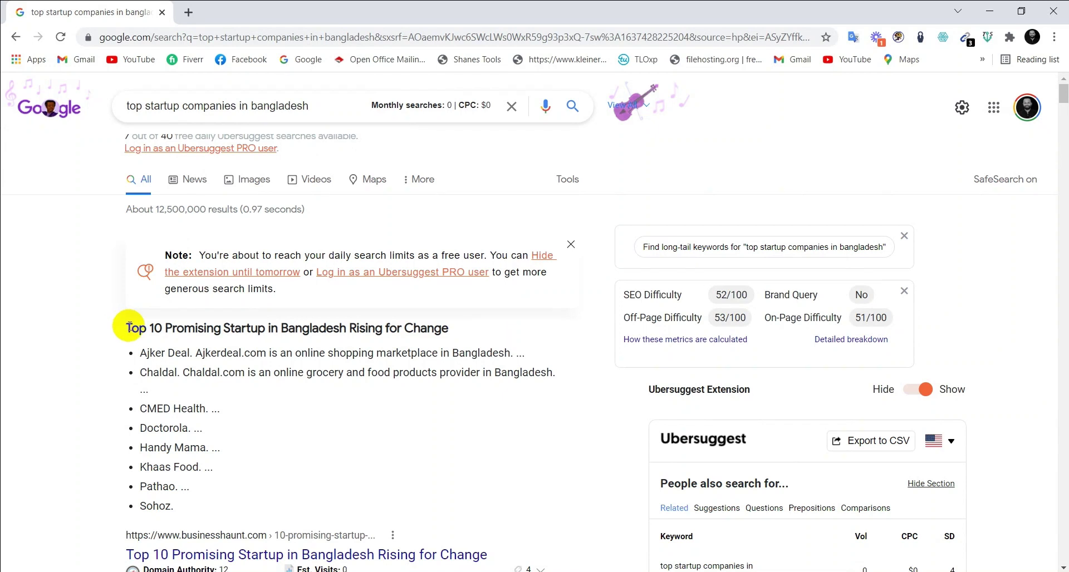
pyautogui.moveTo(127, 326); pyautogui.dragTo(451, 330)
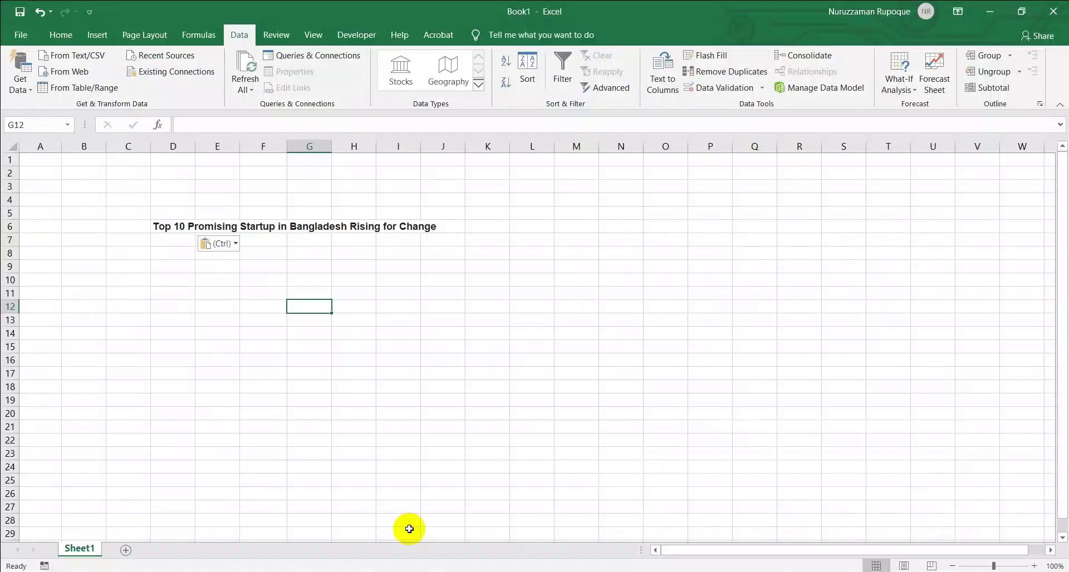
pyautogui.click(170, 228)
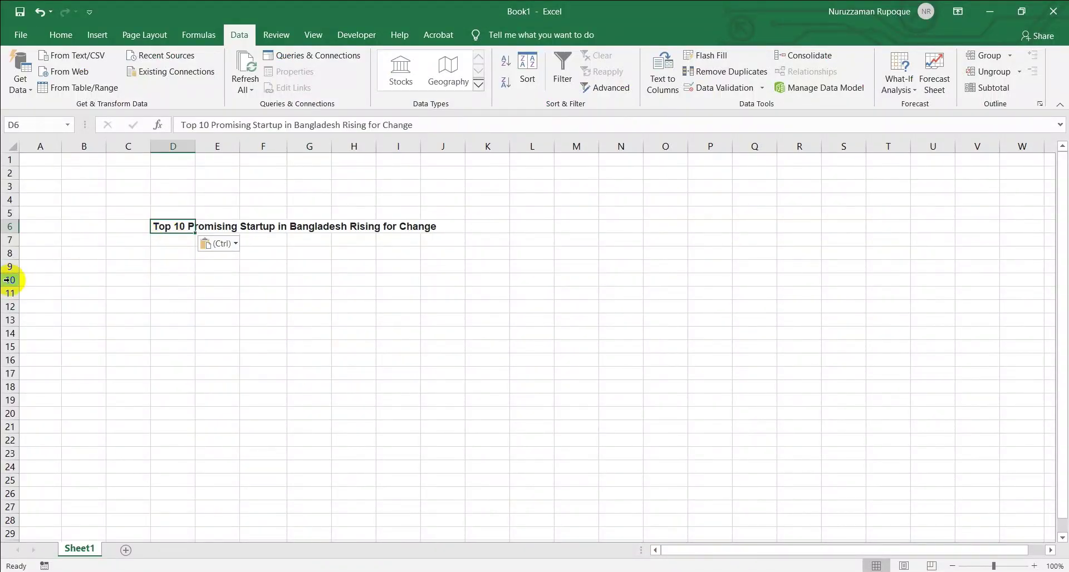
pyautogui.click(56, 35)
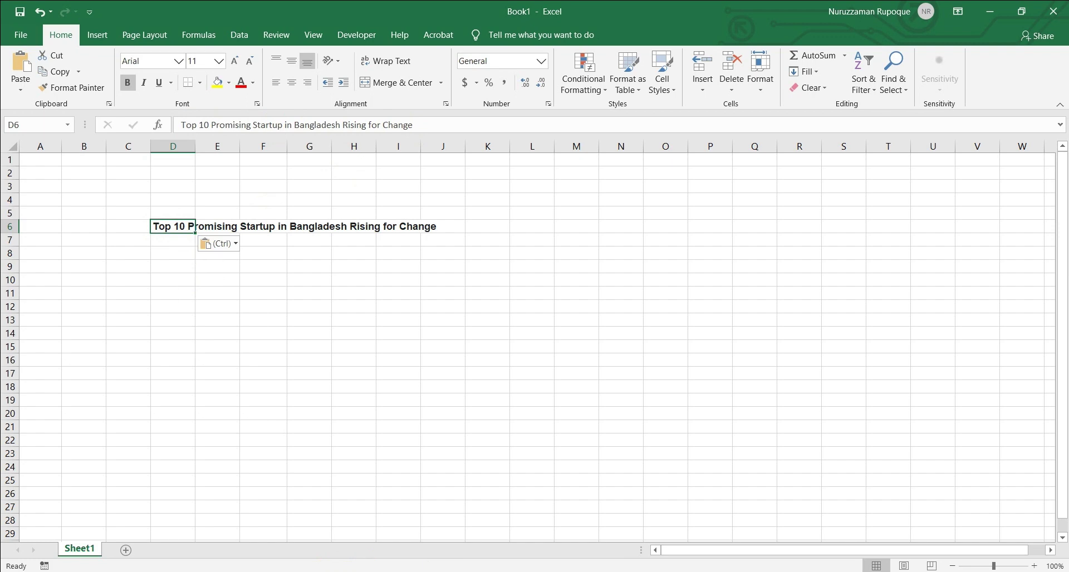
# Switch to Chrome and copy the words "Top 10 Promising Startup" from the businesshaunt.com result's linked title.
pyautogui.hotkey('alt', 'Tab')
pyautogui.scroll(-2, 212, 351)
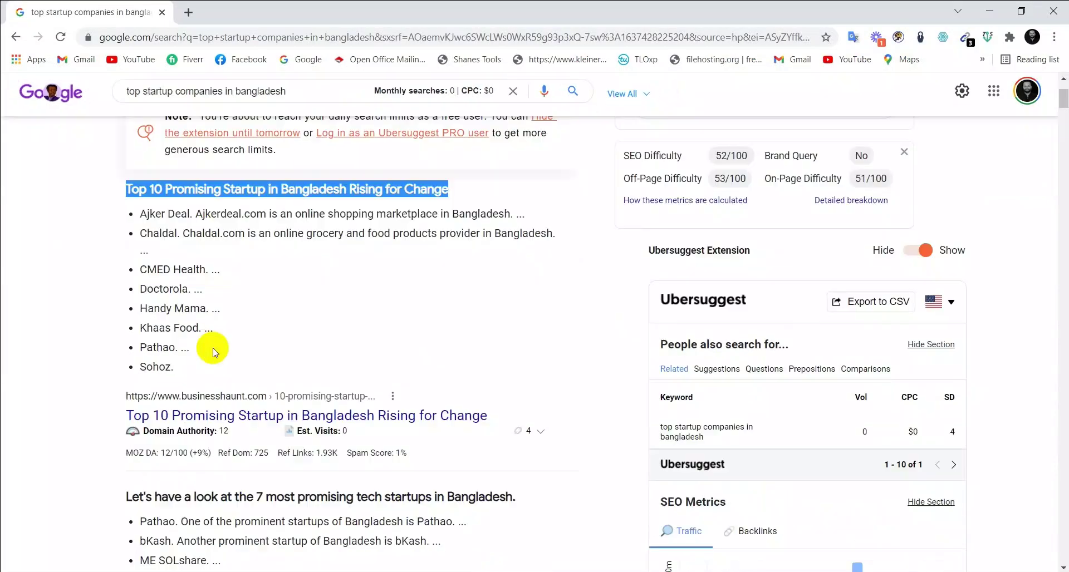
pyautogui.click(255, 420)
pyautogui.moveTo(254, 420); pyautogui.dragTo(281, 421)
pyautogui.hotkey('ctrl', 'c')
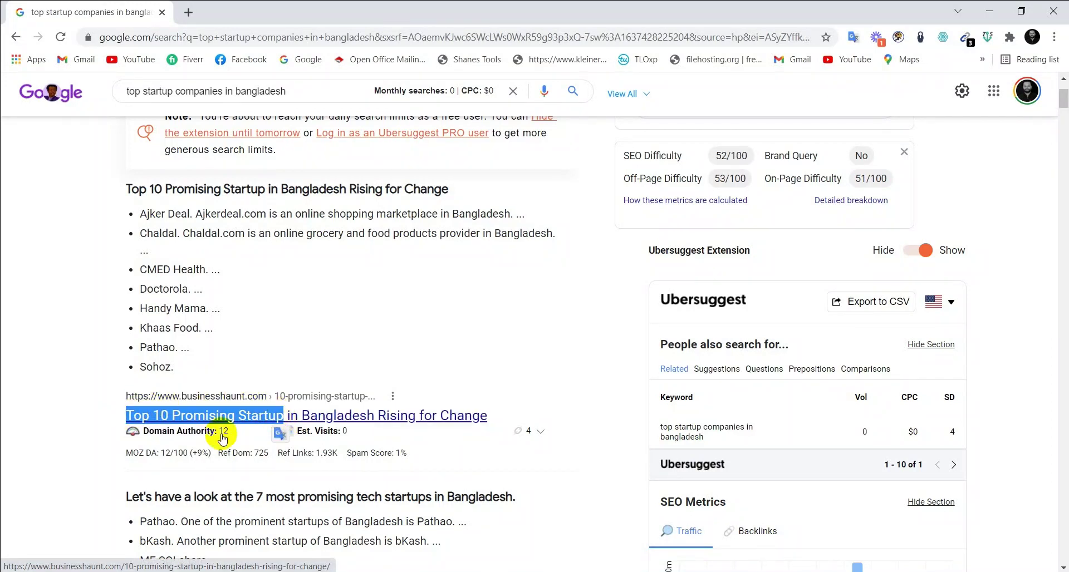
# Switch to Excel and paste the copied link text into cell D11.
pyautogui.hotkey('alt', 'Tab')
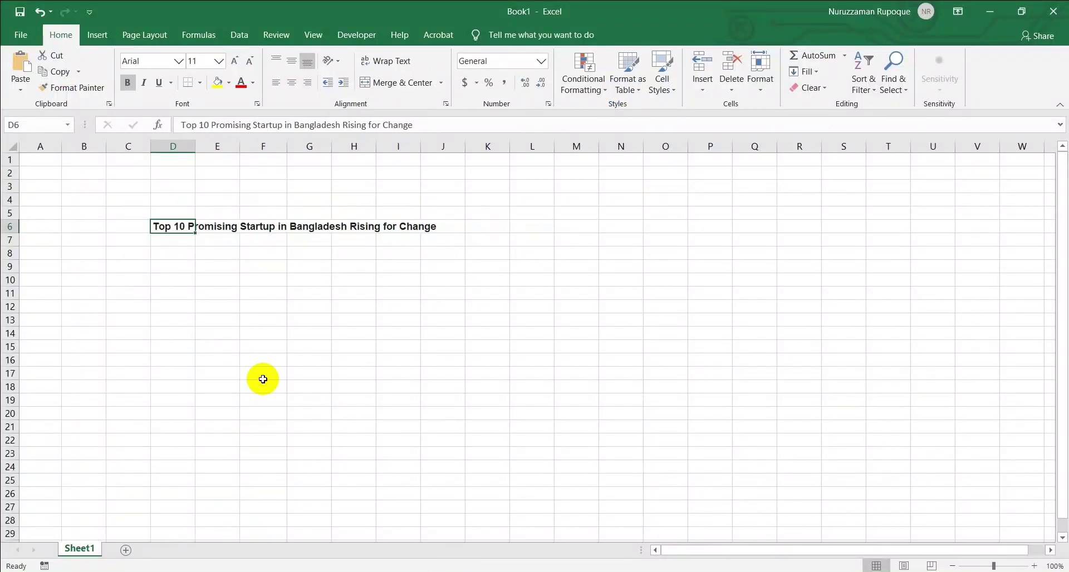
pyautogui.click(175, 293)
pyautogui.hotkey('ctrl', 'v')
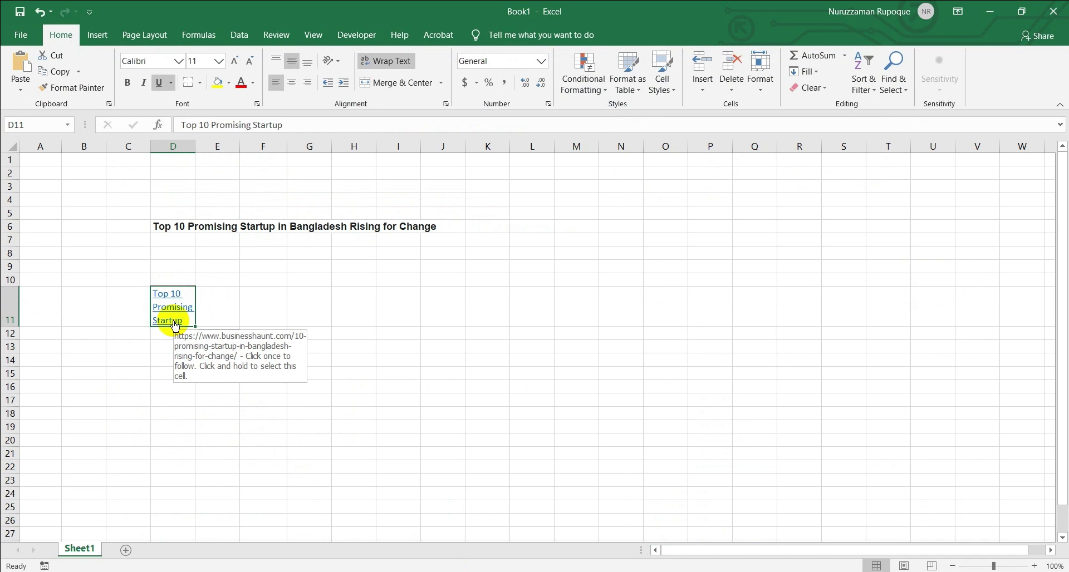
pyautogui.hotkey('ctrl', 'v')
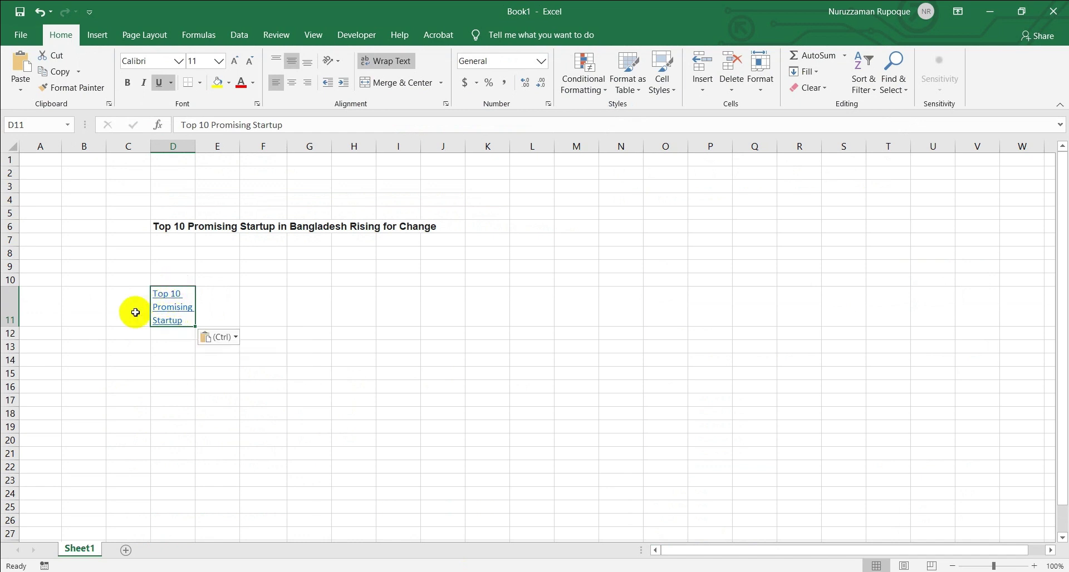
# Turn off text wrapping and underlining for the pasted link text in cell D11.
pyautogui.click(400, 63)
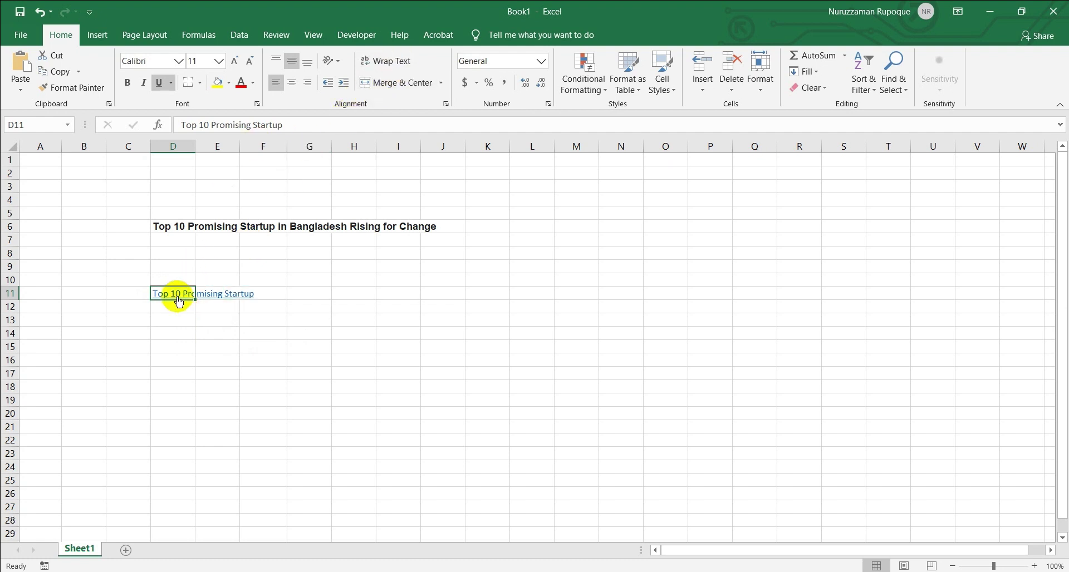
pyautogui.click(162, 91)
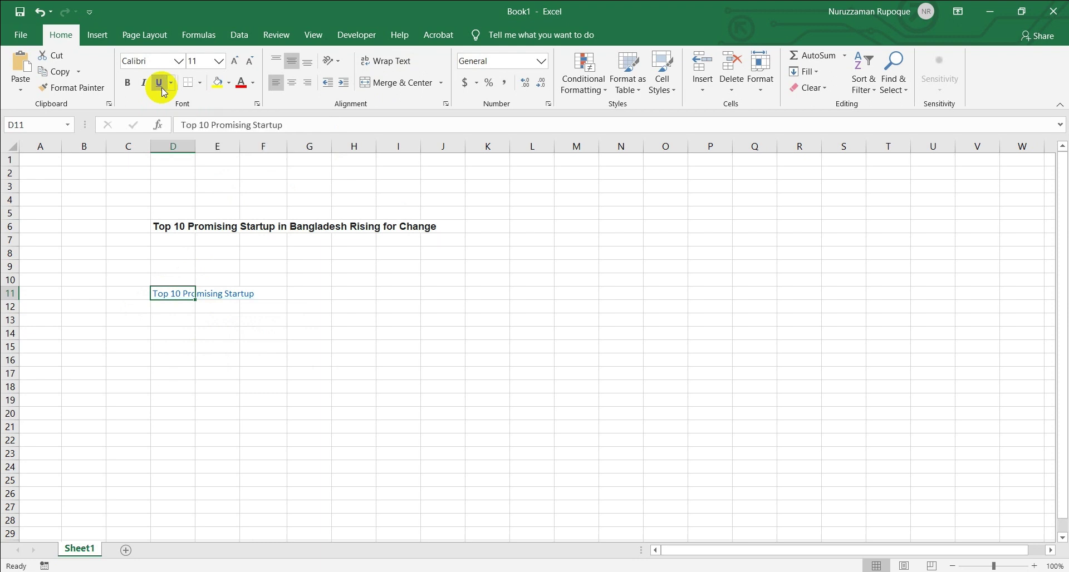
# Remove the hyperlink from the text in cell D11.
pyautogui.rightClick(181, 300)
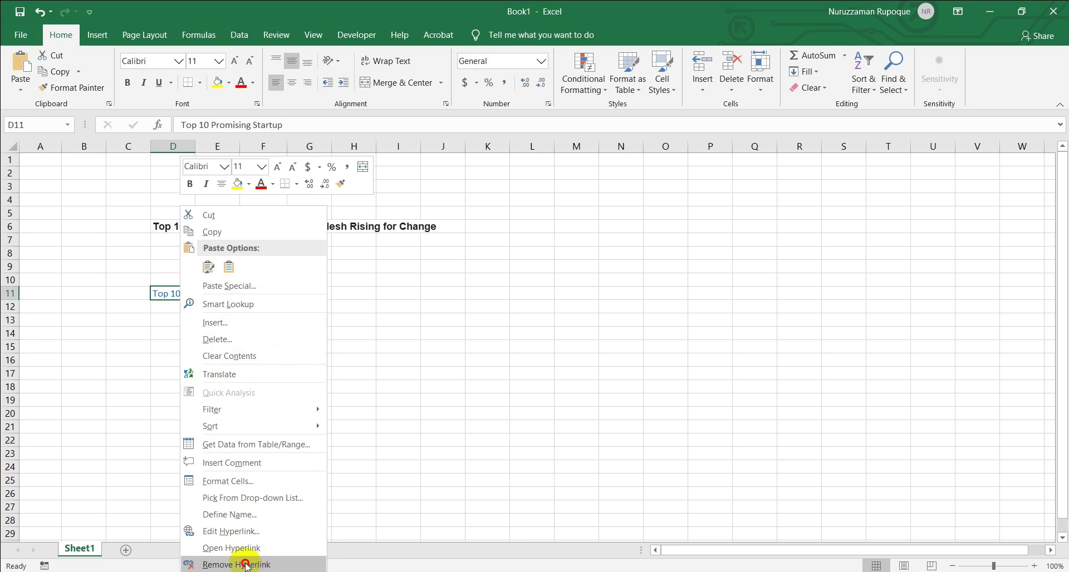
pyautogui.click(247, 564)
pyautogui.click(217, 334)
pyautogui.click(178, 296)
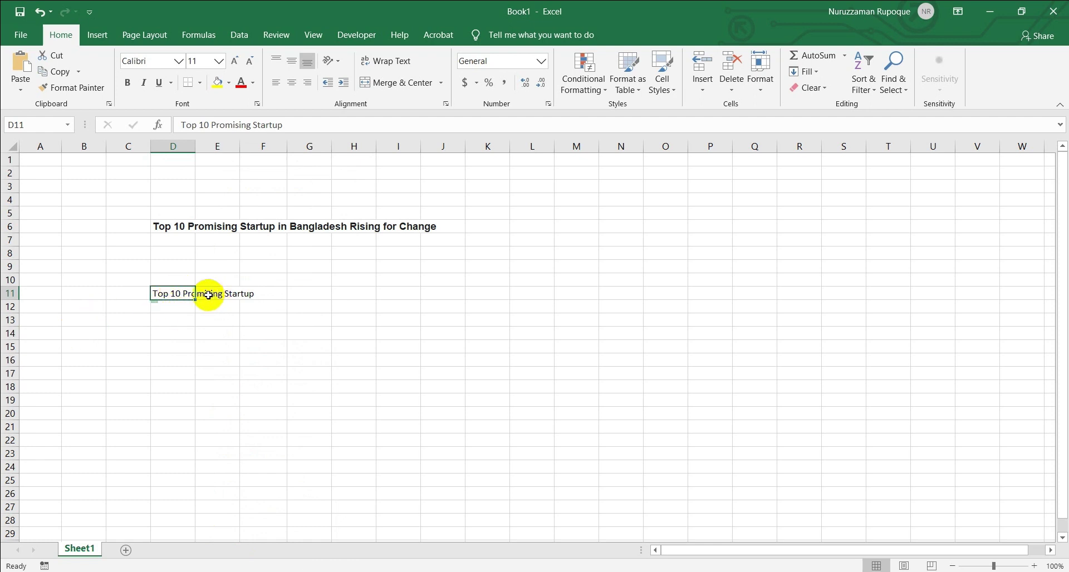
# Switch to Chrome and copy the full heading "Top 10 Promising Startup in Bangladesh Rising for Change" above the bulleted list.
pyautogui.click(178, 228)
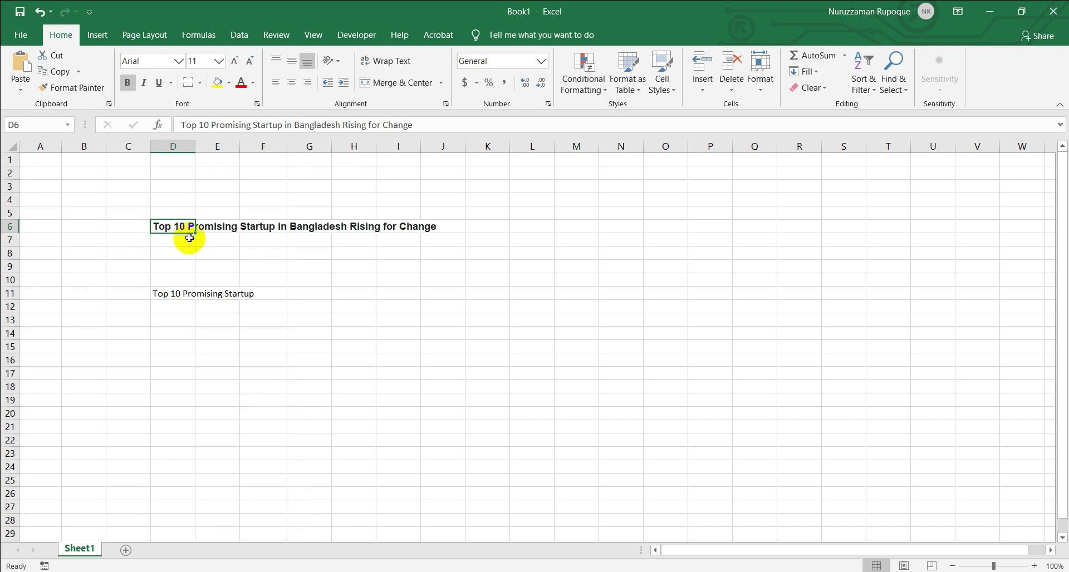
pyautogui.hotkey('alt', 'Tab')
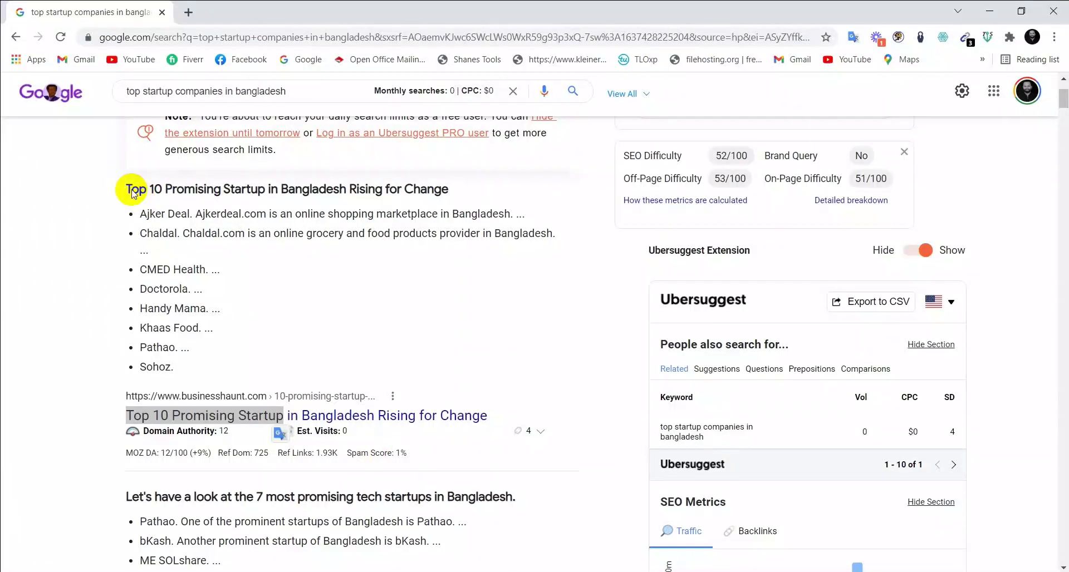
pyautogui.moveTo(127, 188); pyautogui.dragTo(259, 192)
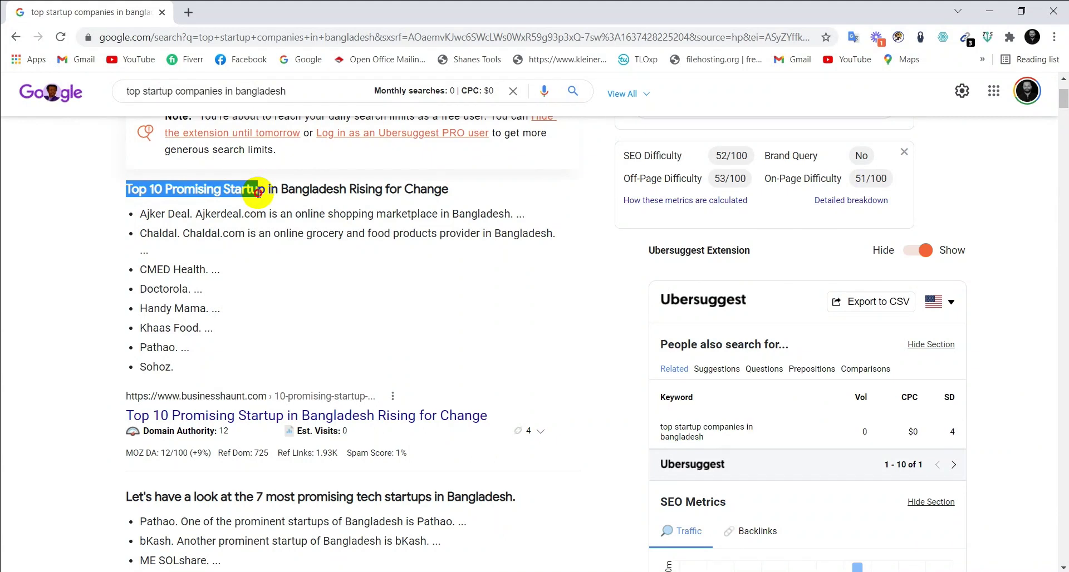
pyautogui.moveTo(259, 192); pyautogui.dragTo(446, 184)
pyautogui.hotkey('ctrl', 'c')
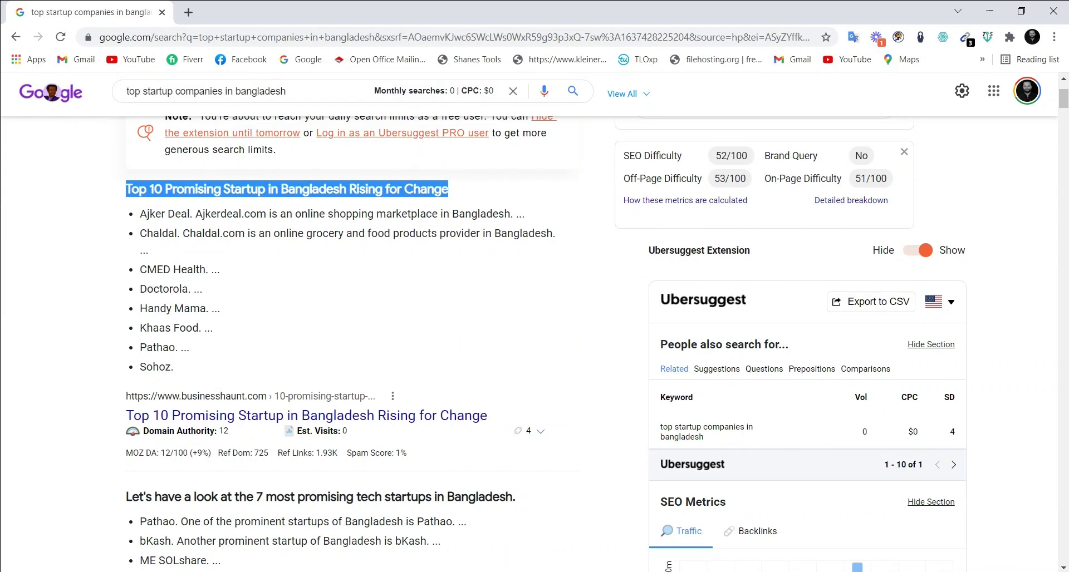
# Switch to Excel and paste the copied heading as plain text into cell H9 with the cell in edit mode.
pyautogui.click(514, 571)
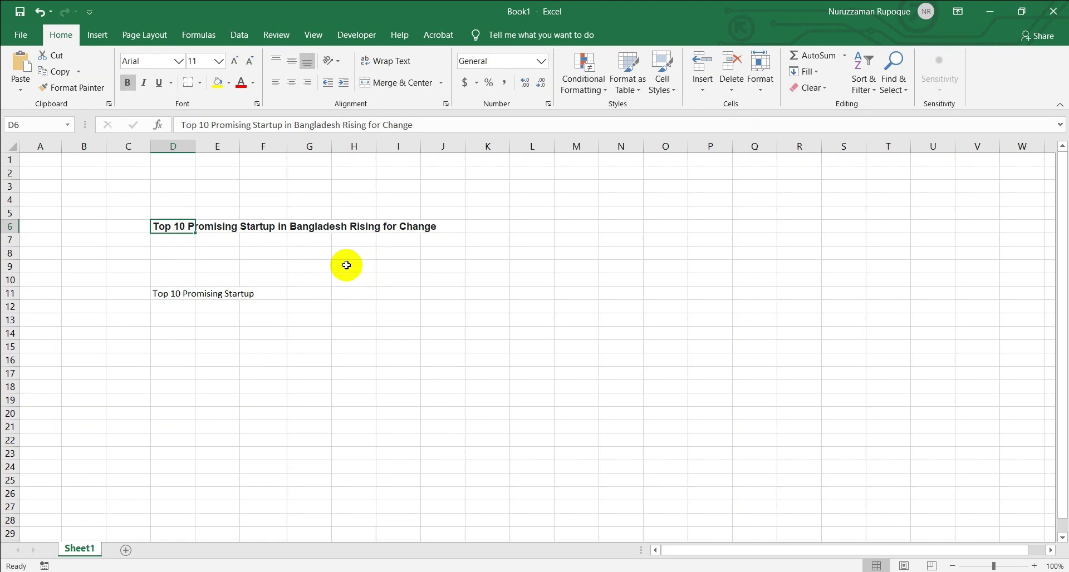
pyautogui.click(346, 265)
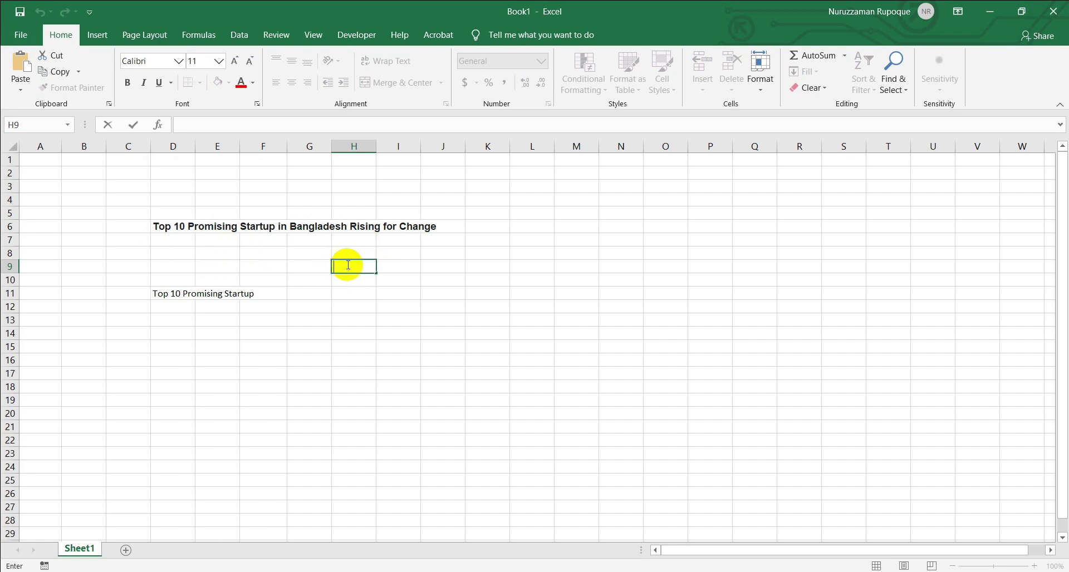
pyautogui.hotkey('ctrl', 'v')
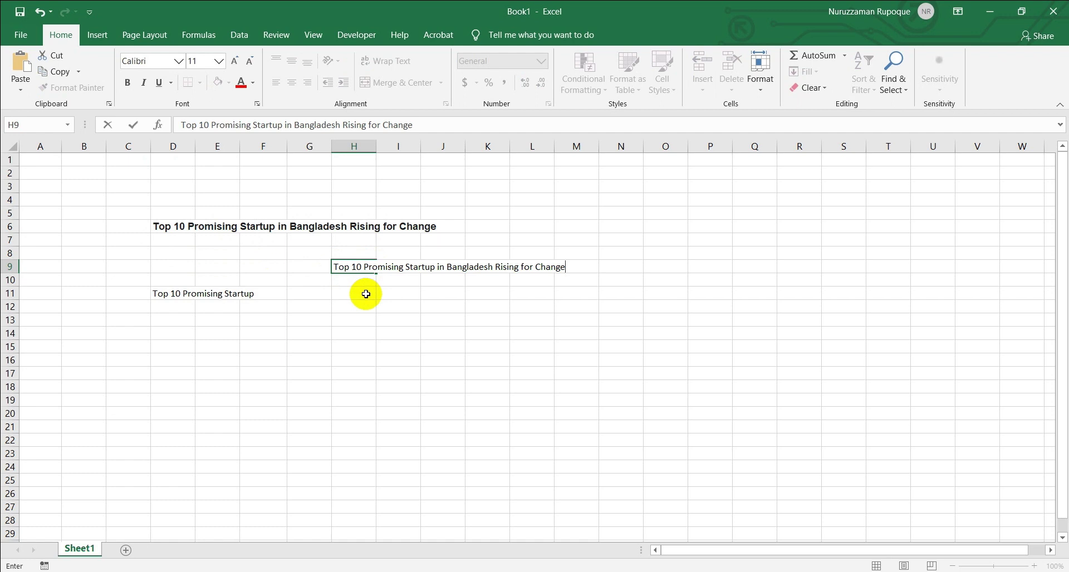
pyautogui.press('Return')
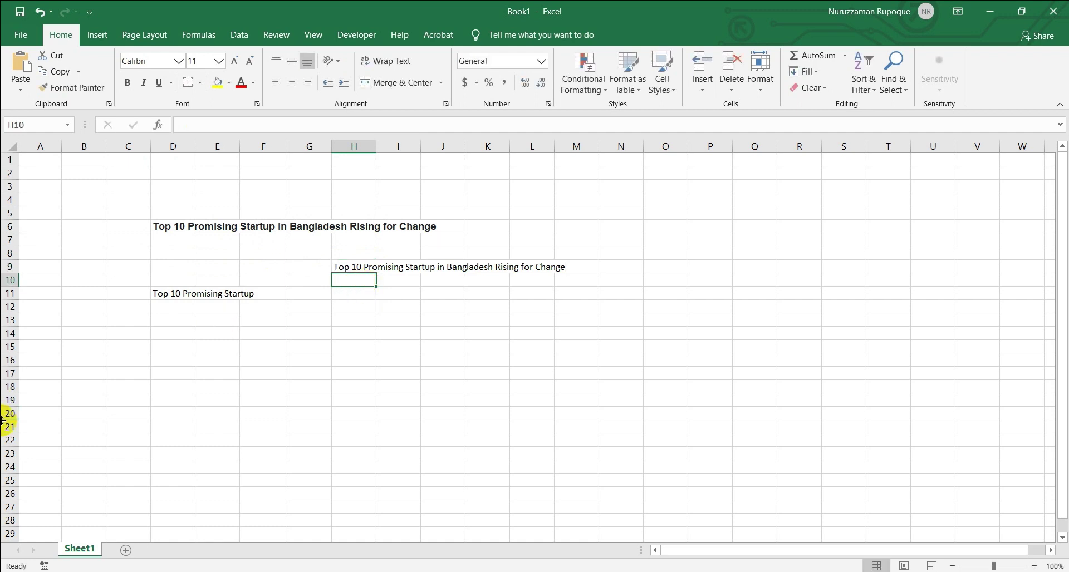
pyautogui.click(353, 268)
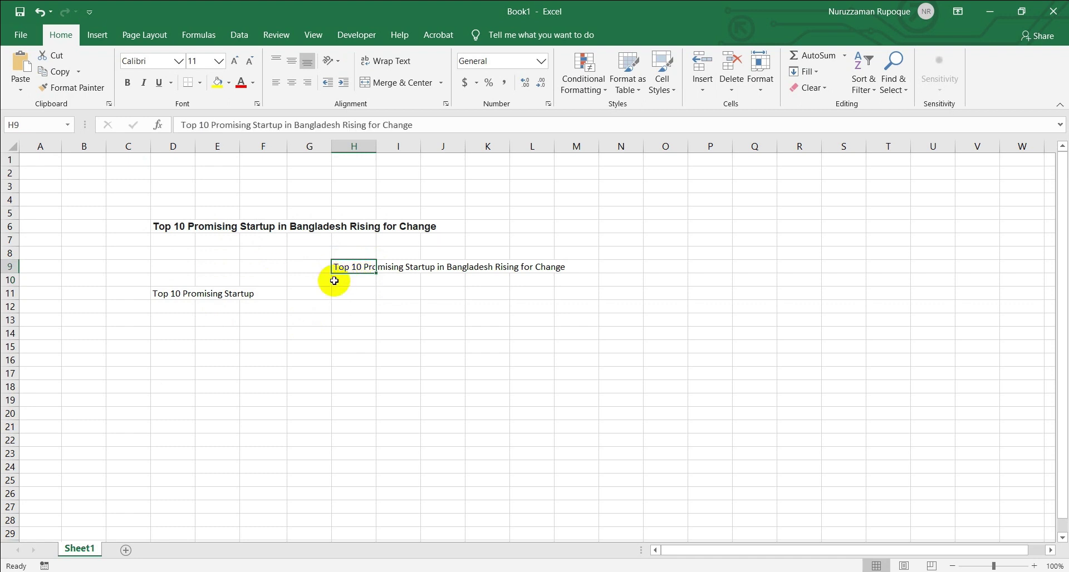
pyautogui.click(262, 231)
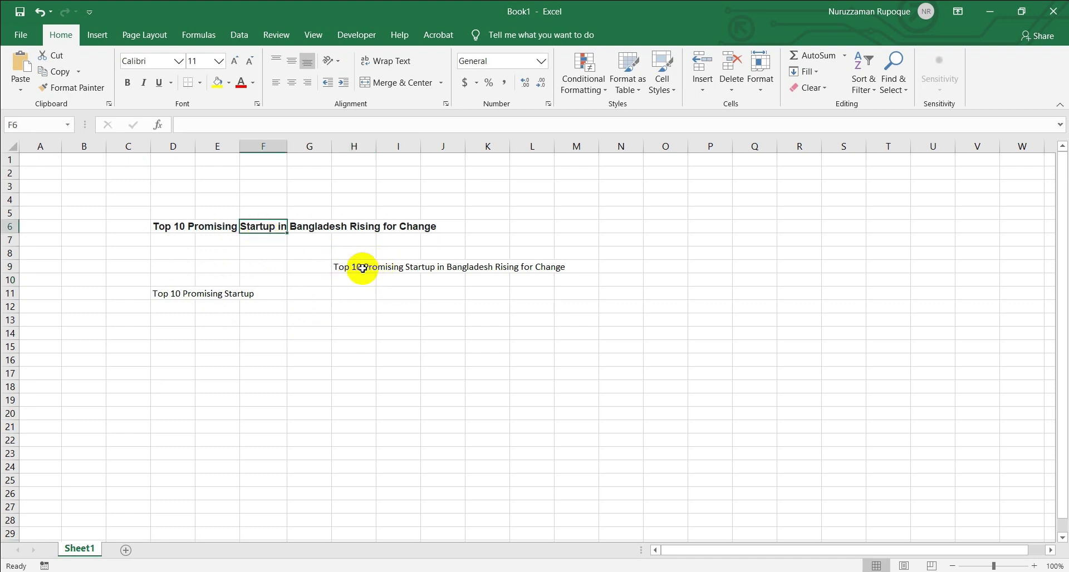
pyautogui.click(358, 268)
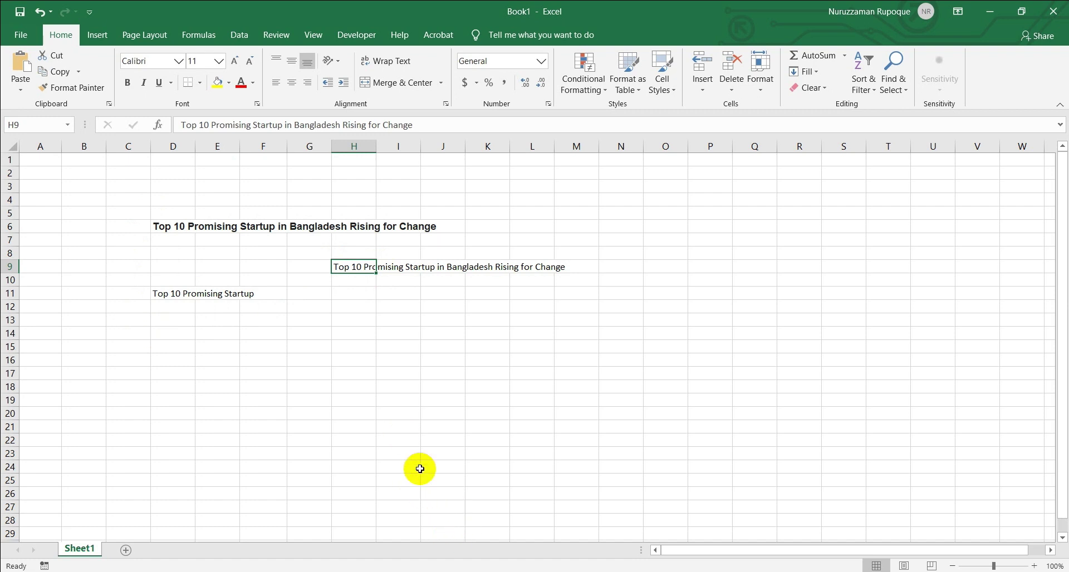
pyautogui.hotkey('alt', 'Tab')
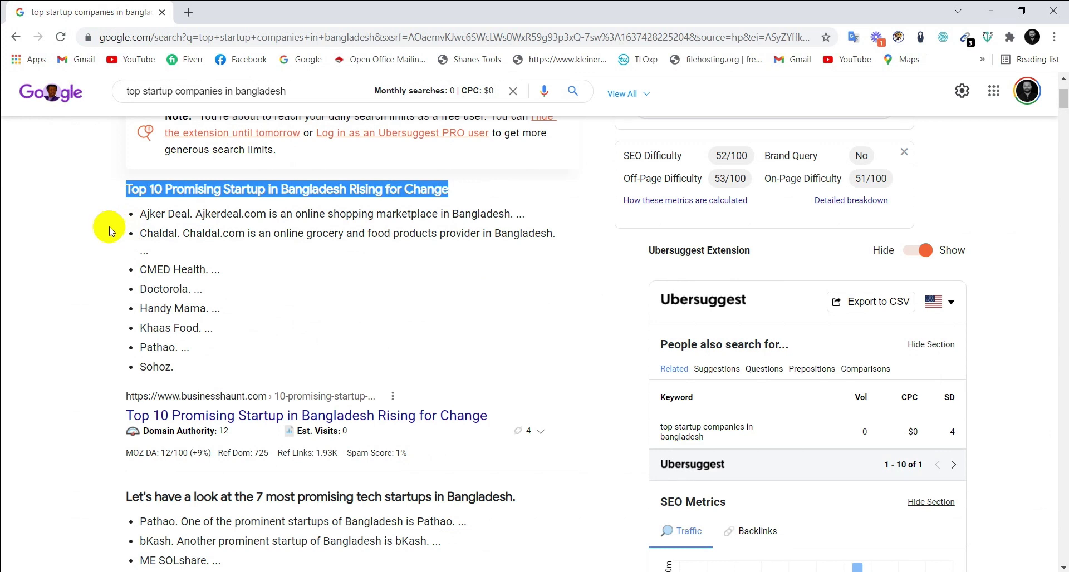
pyautogui.click(115, 186)
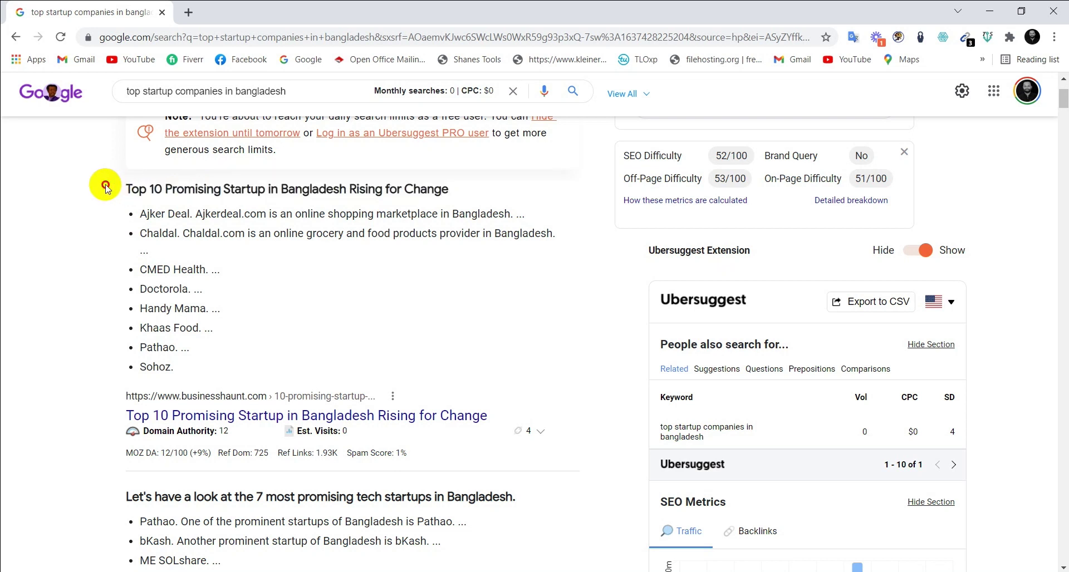
pyautogui.moveTo(106, 187); pyautogui.dragTo(169, 189)
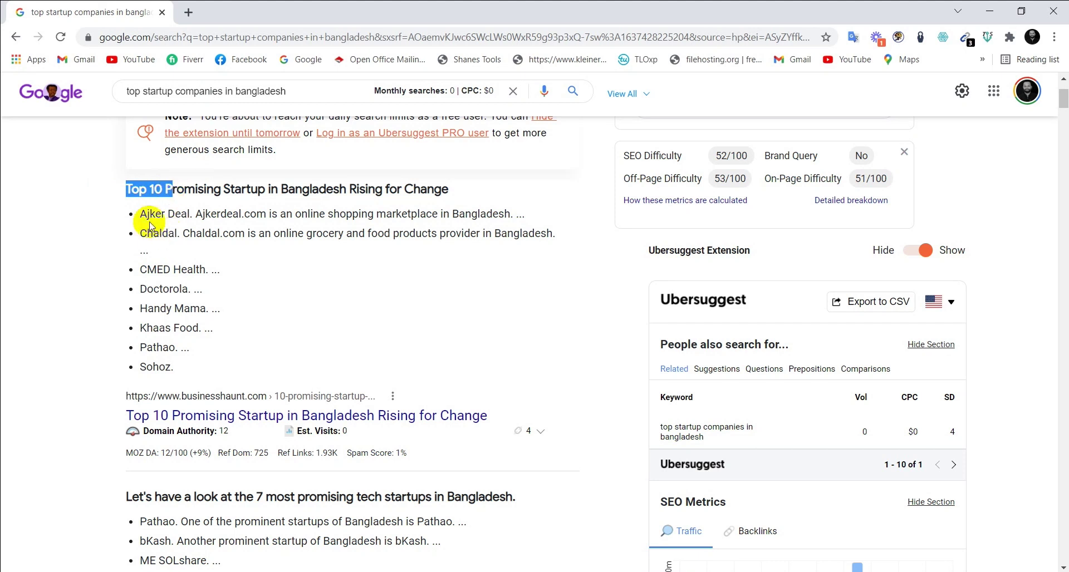
pyautogui.hotkey('alt', 'Tab')
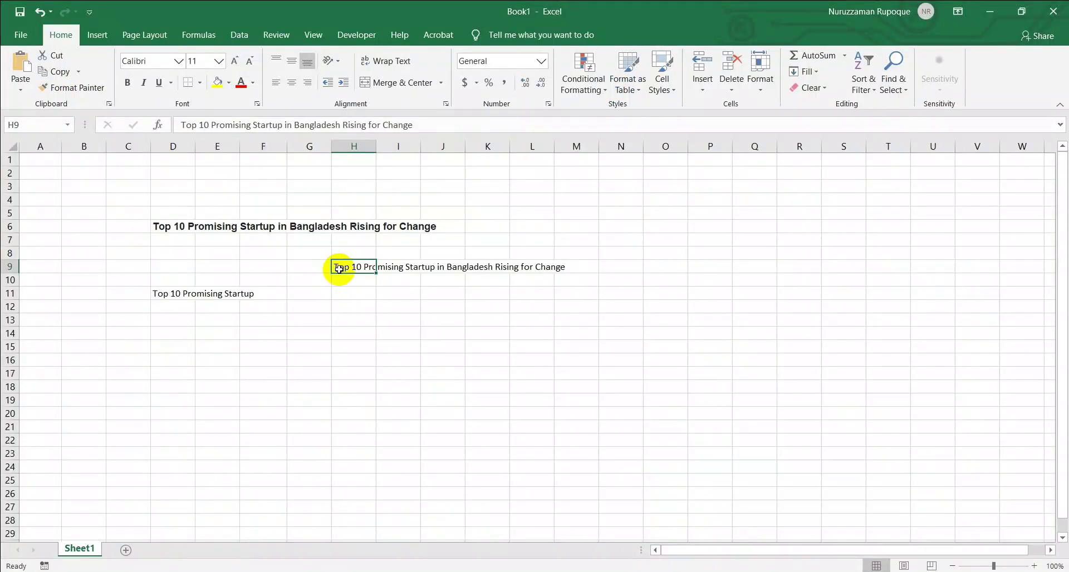
# Add a leading space before the text in cell H9, and delete that space again.
pyautogui.doubleClick(337, 268)
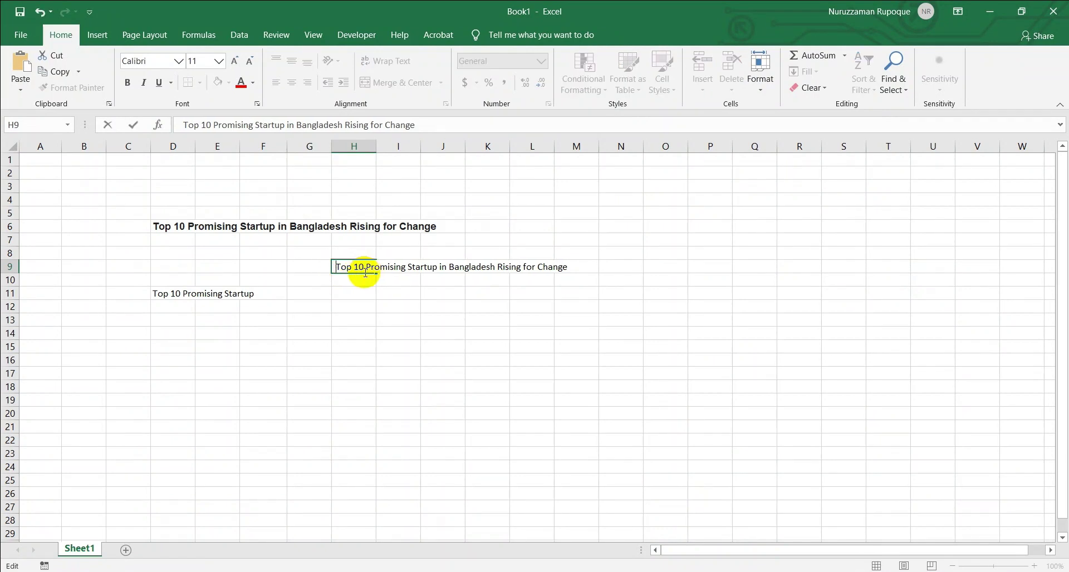
pyautogui.click(353, 306)
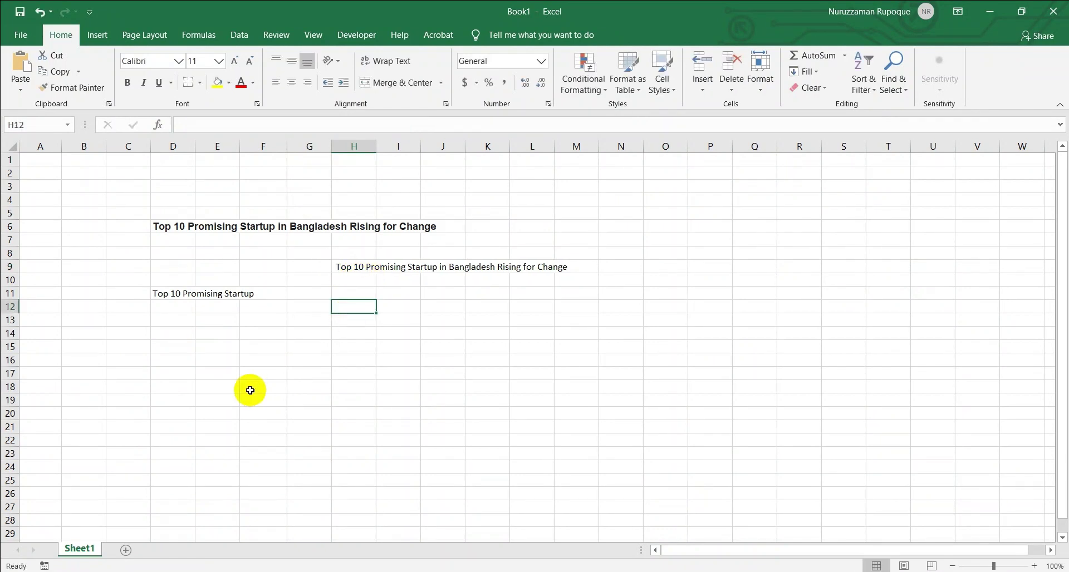
pyautogui.doubleClick(342, 265)
pyautogui.press('BackSpace')
pyautogui.click(298, 371)
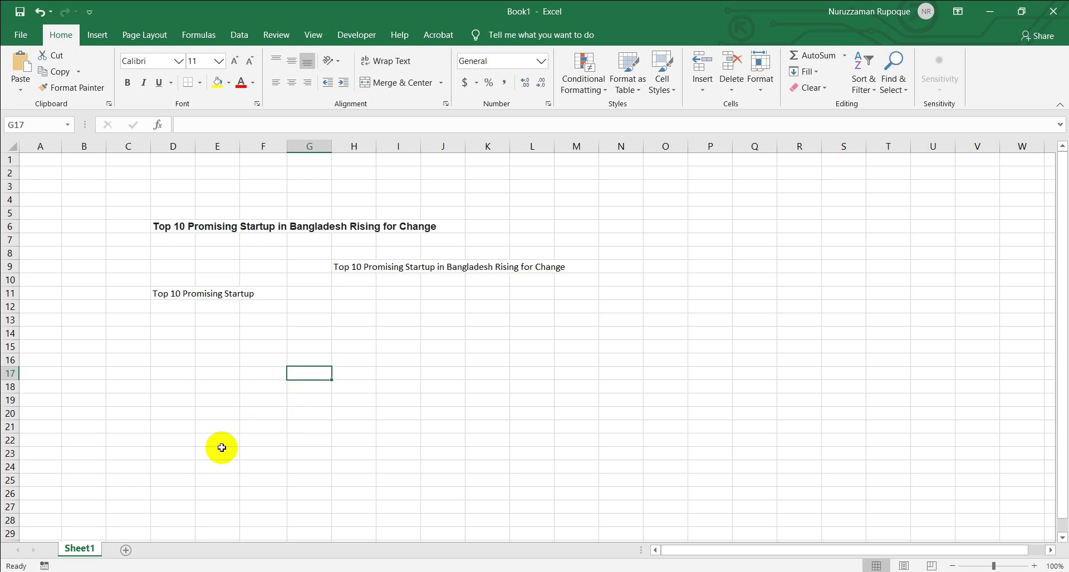
# Enter five first names in cells F14 to F18, writing the second and third entirely in capitals.
pyautogui.scroll(-1, 658, 308)
pyautogui.click(251, 294)
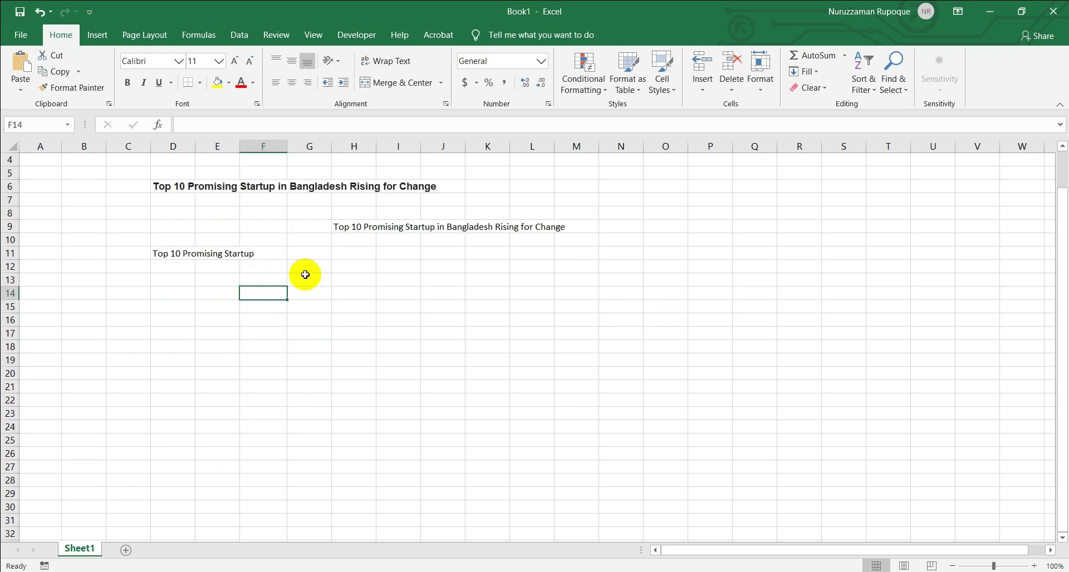
pyautogui.write('Rupoque')
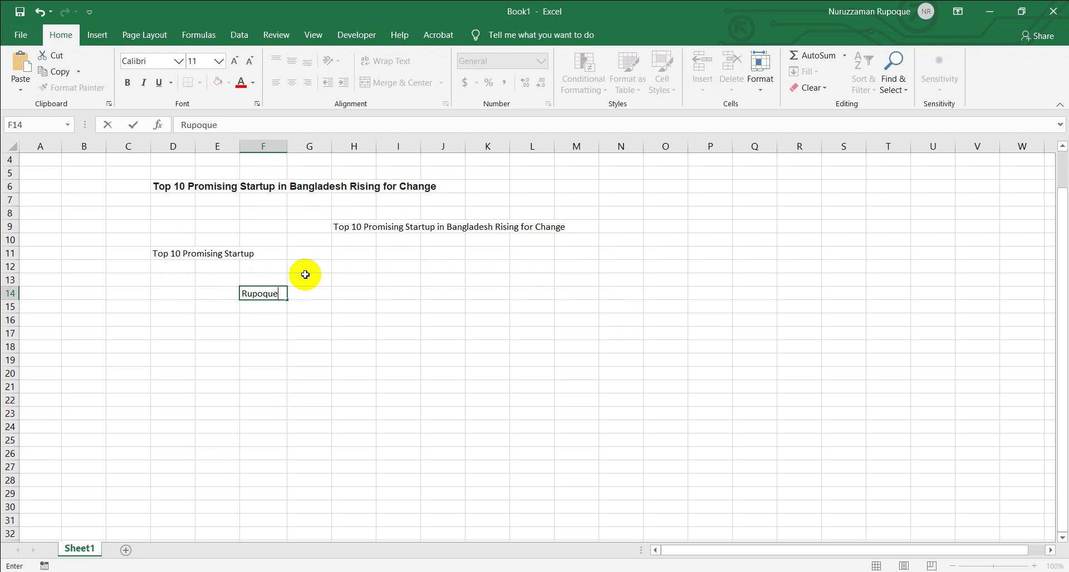
pyautogui.press('Return')
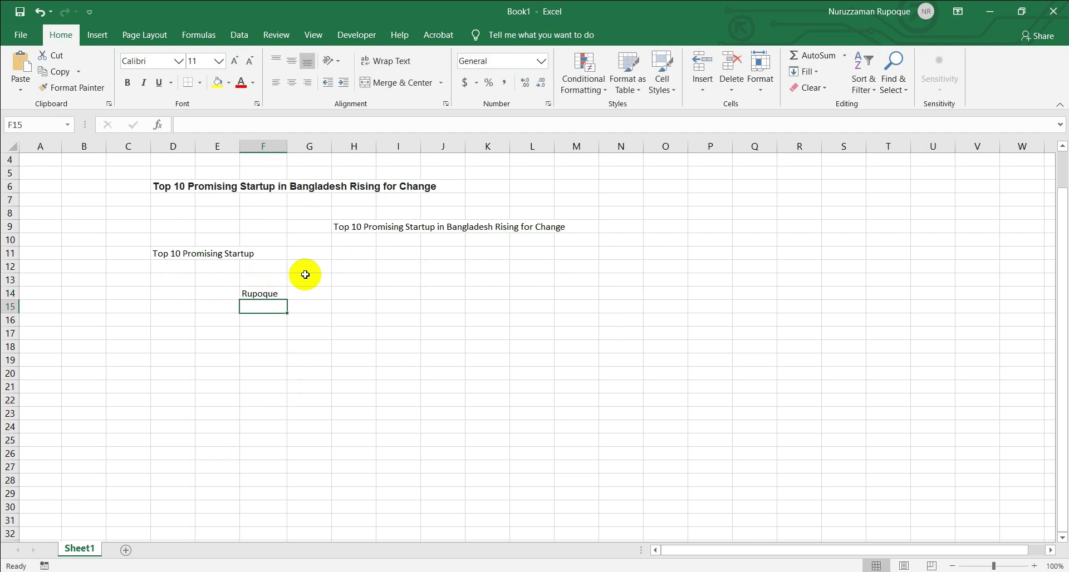
pyautogui.write('RAKIB')
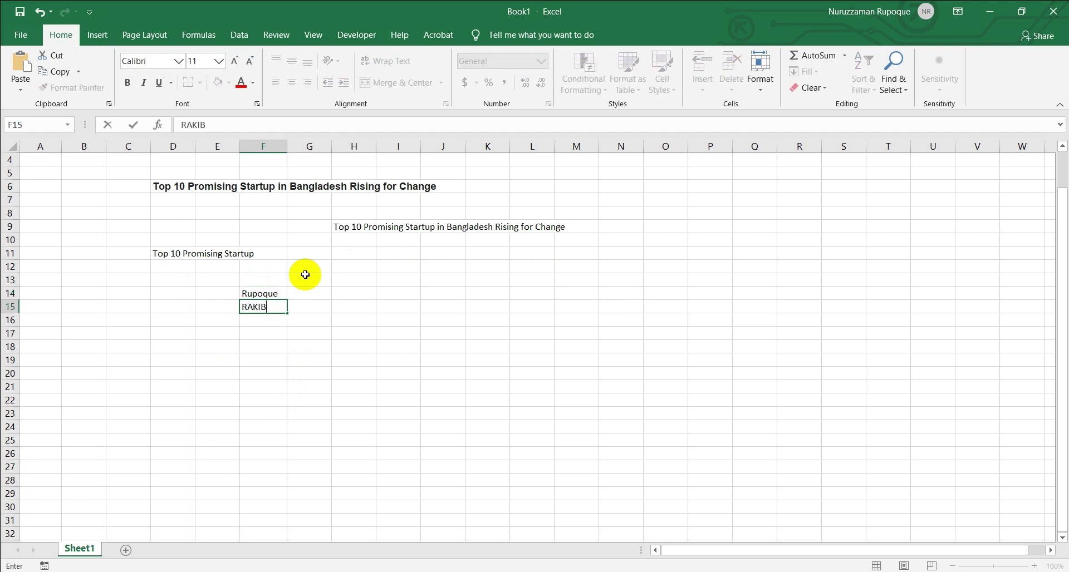
pyautogui.press('Return')
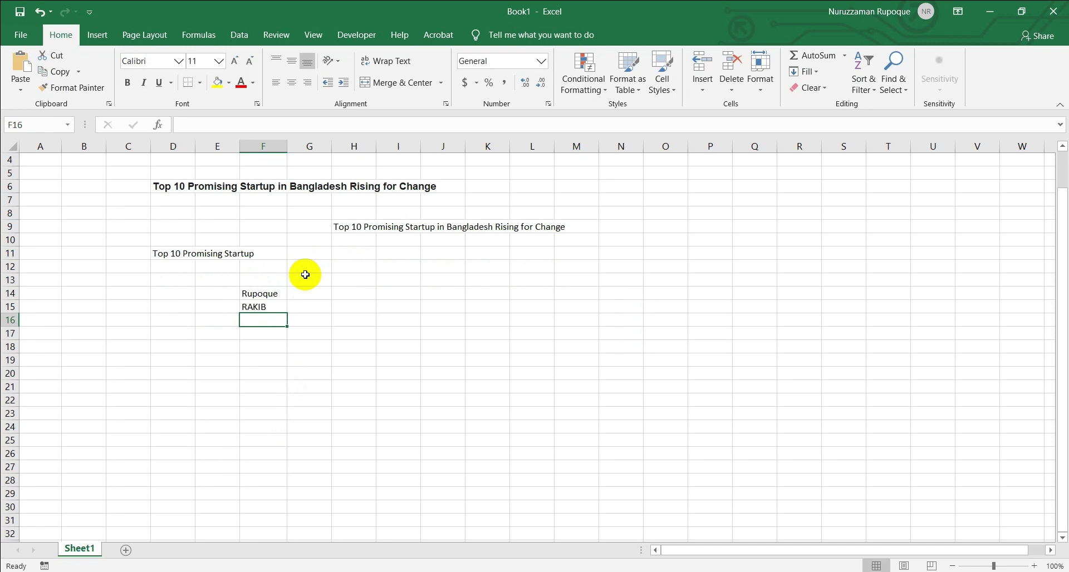
pyautogui.write('HAMIDA')
pyautogui.press('Return')
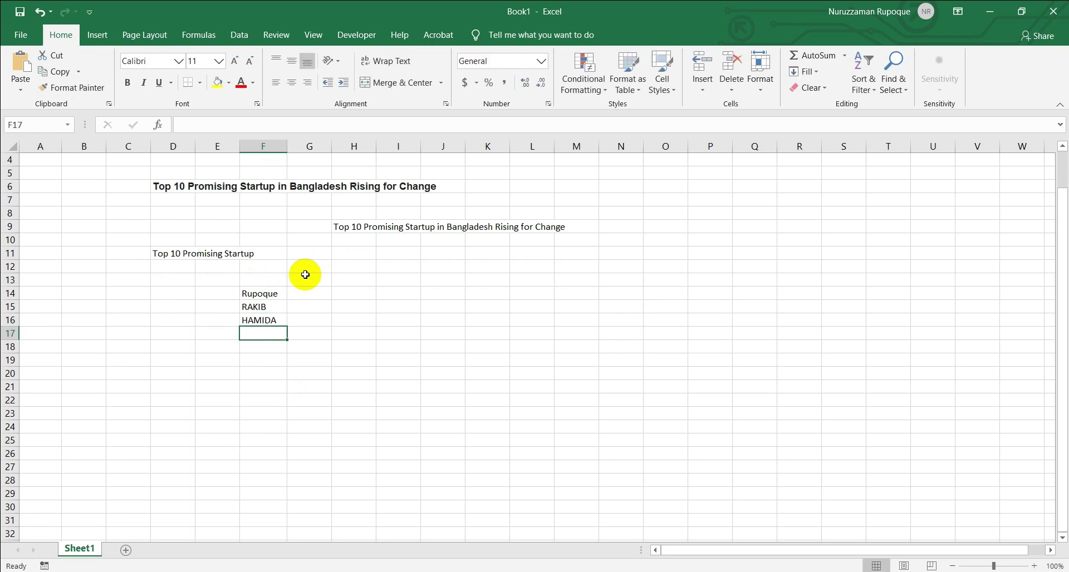
pyautogui.write('Ashfaq')
pyautogui.press('Return')
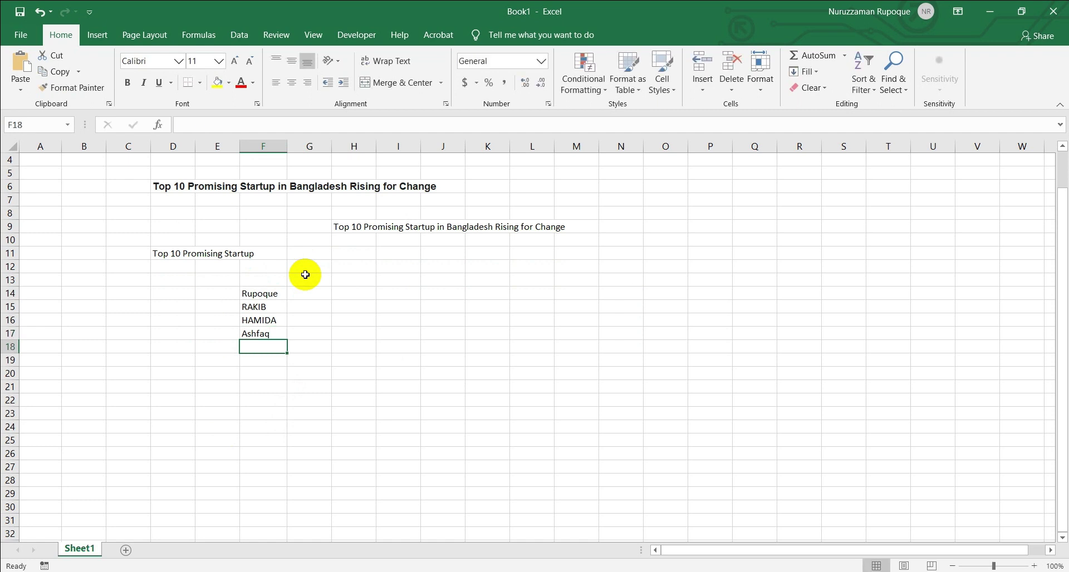
pyautogui.write('Pias')
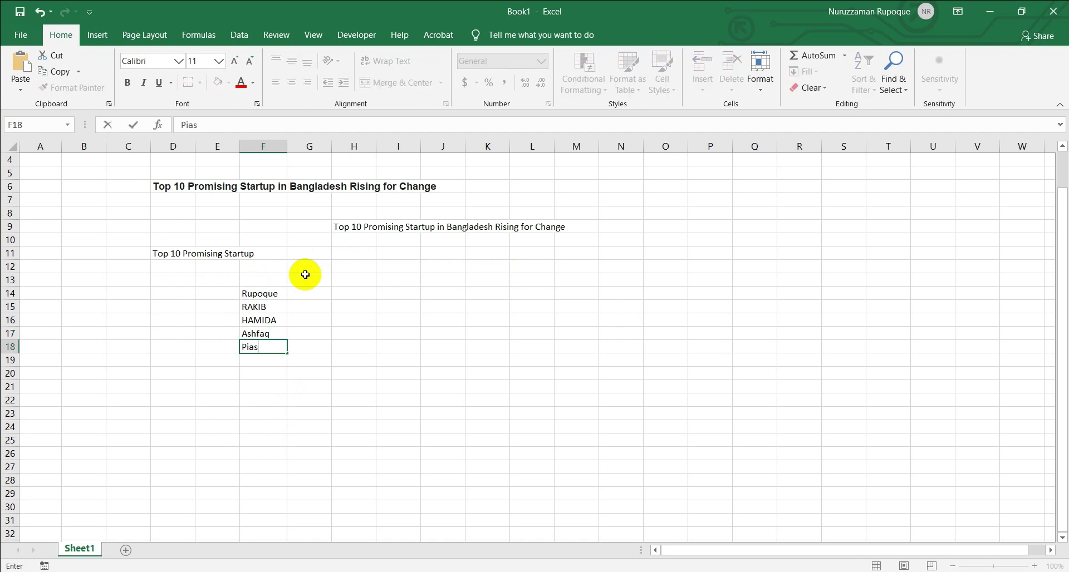
pyautogui.click(316, 387)
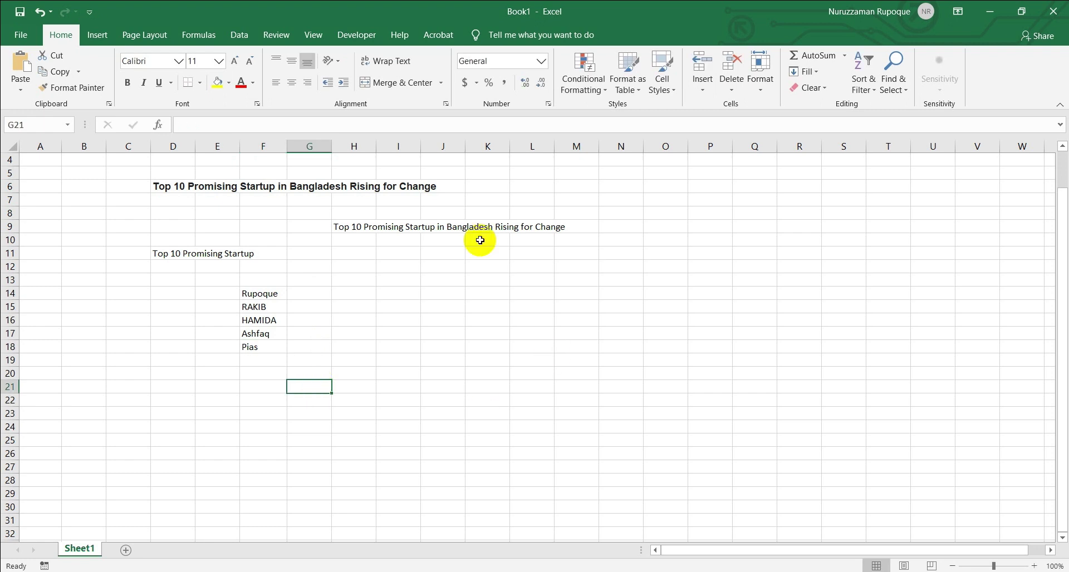
pyautogui.click(272, 293)
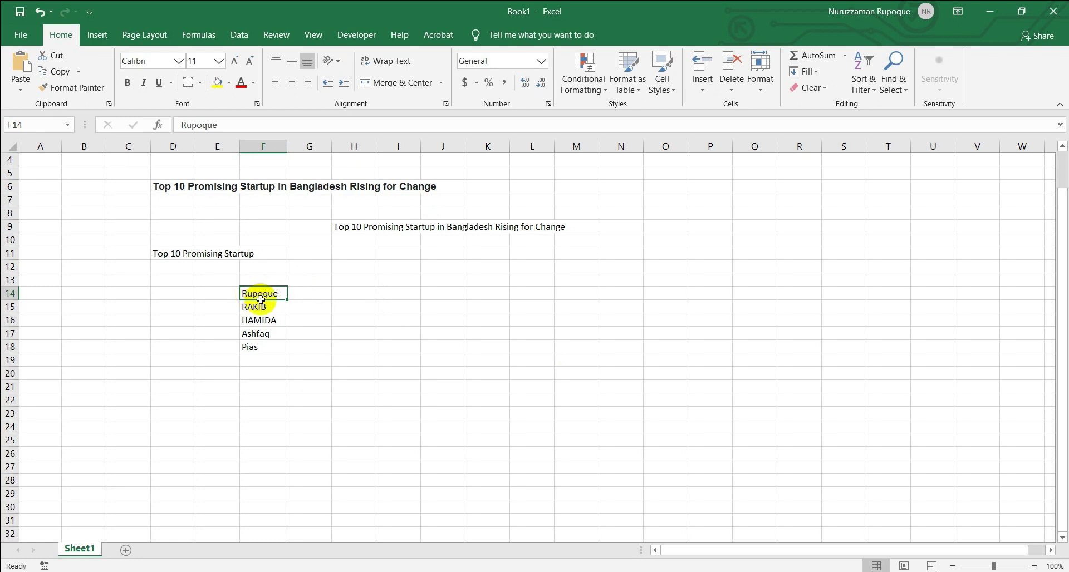
pyautogui.moveTo(266, 306)
pyautogui.mouseDown()
pyautogui.moveTo(272, 332)
pyautogui.moveTo(274, 318)
pyautogui.mouseUp()
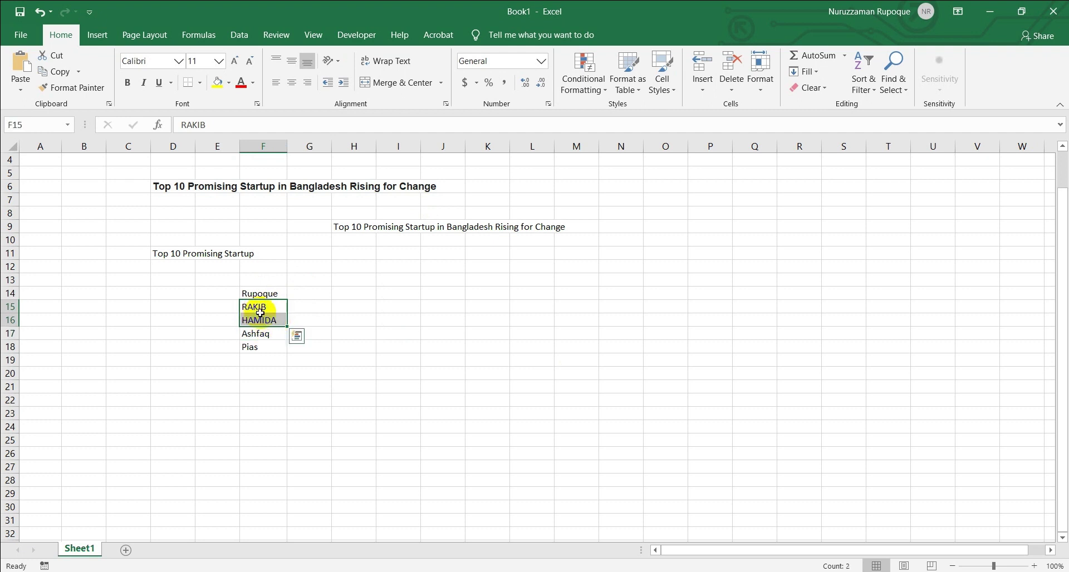
pyautogui.click(272, 335)
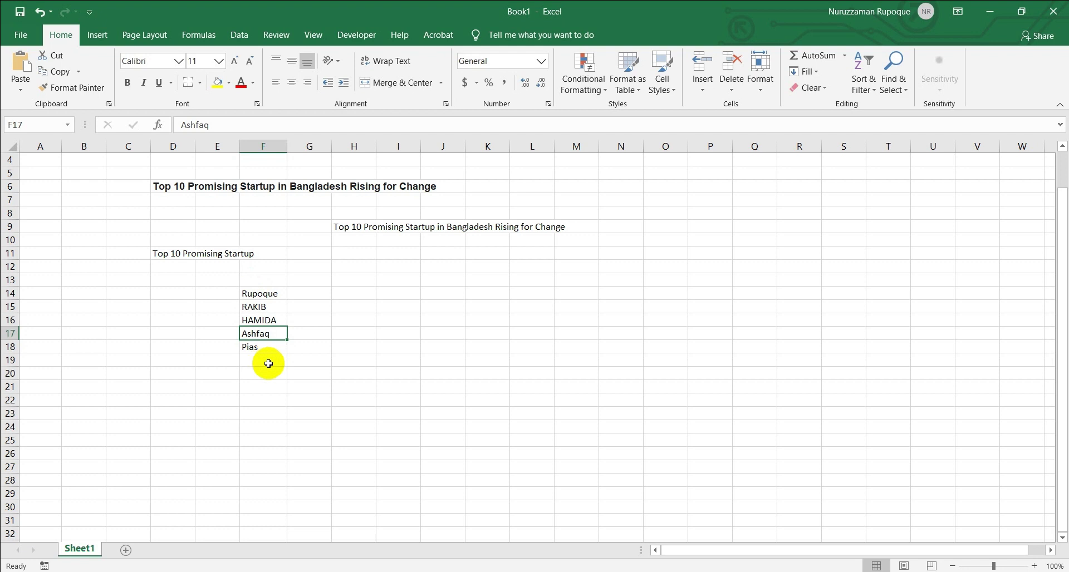
pyautogui.moveTo(269, 305); pyautogui.dragTo(269, 296)
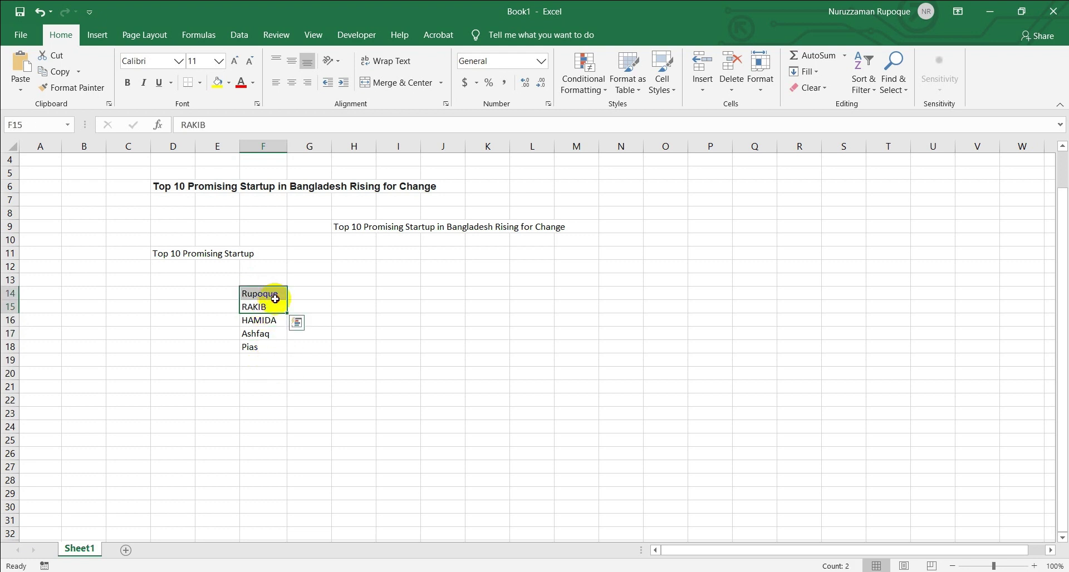
pyautogui.click(275, 297)
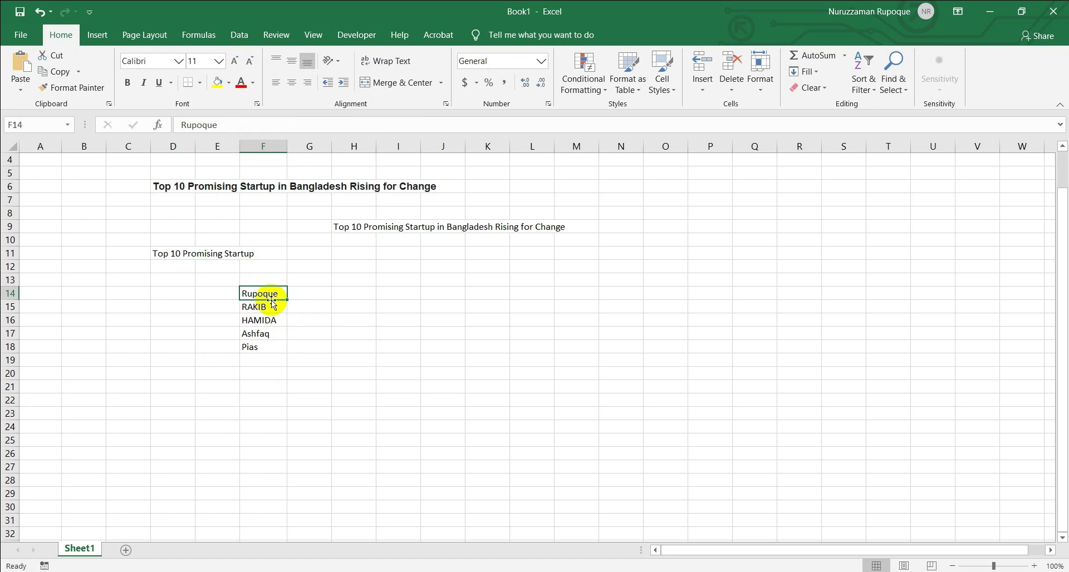
# Enter the formula =PROPER(F14) in cell G14 to convert the first name to proper case.
pyautogui.click(305, 295)
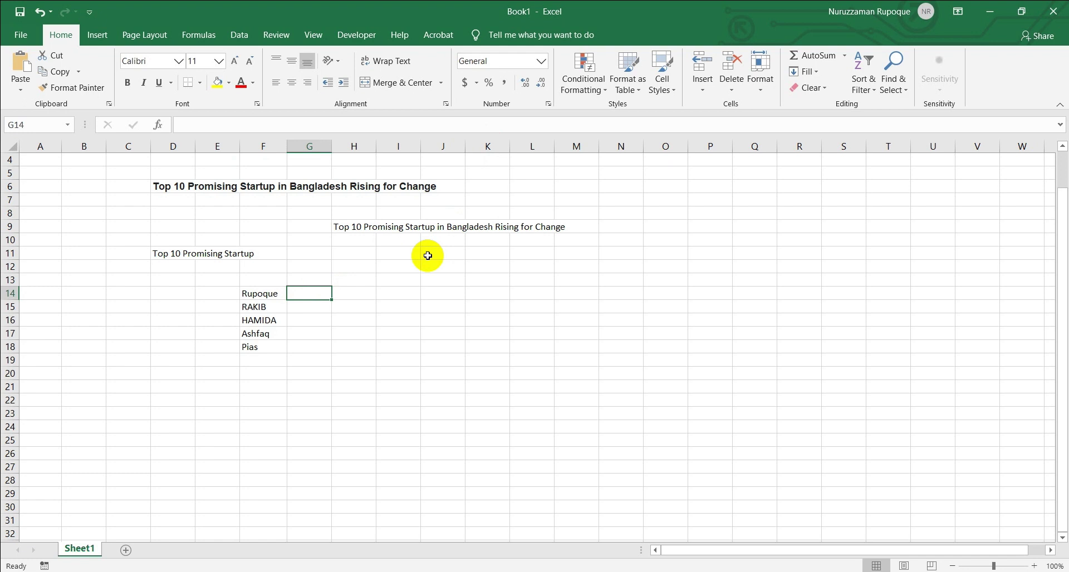
pyautogui.write('=')
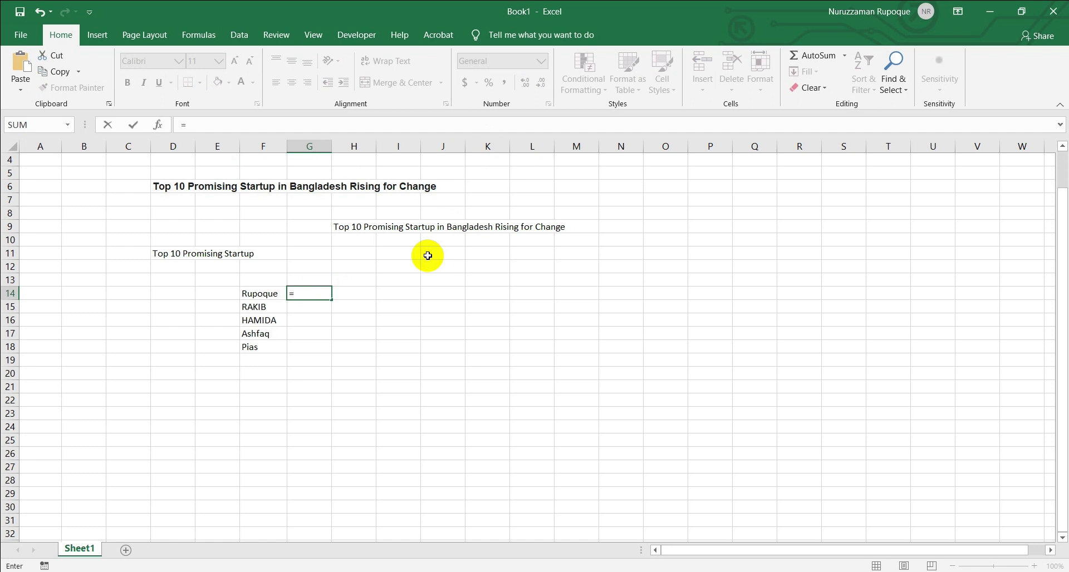
pyautogui.write('Proper')
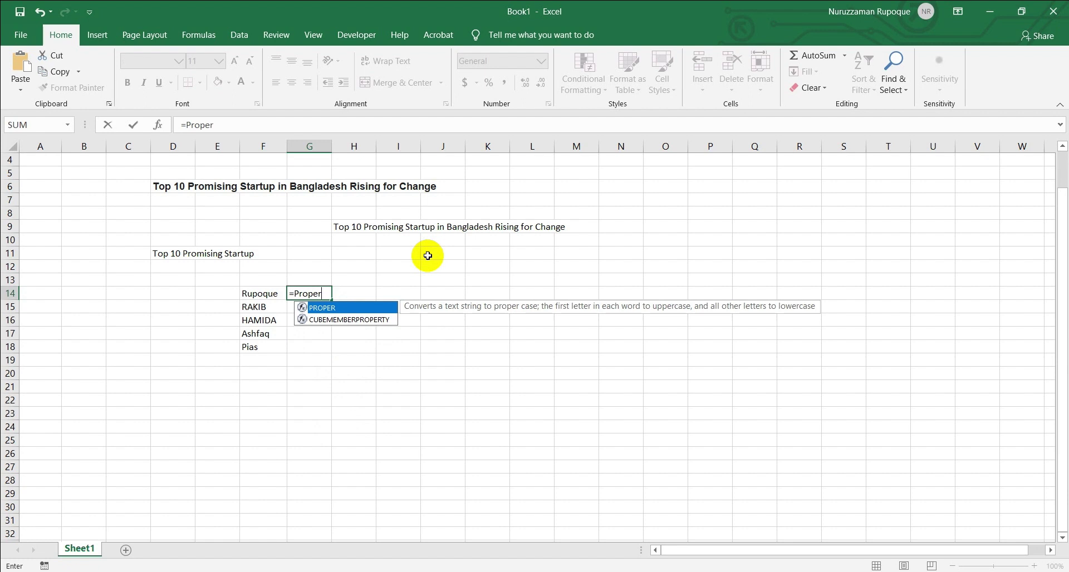
pyautogui.write('(')
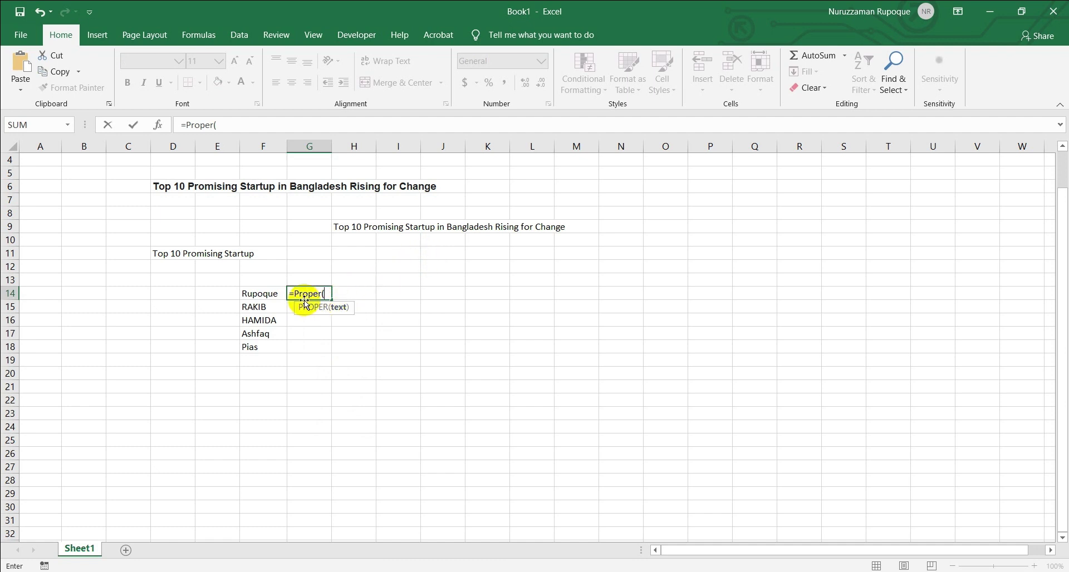
pyautogui.click(272, 293)
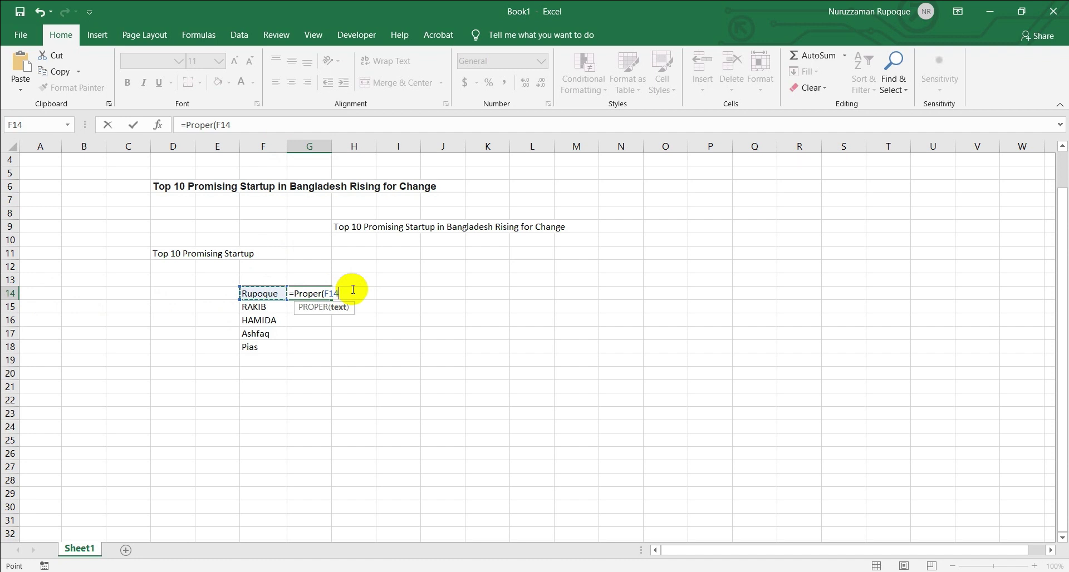
pyautogui.write(')')
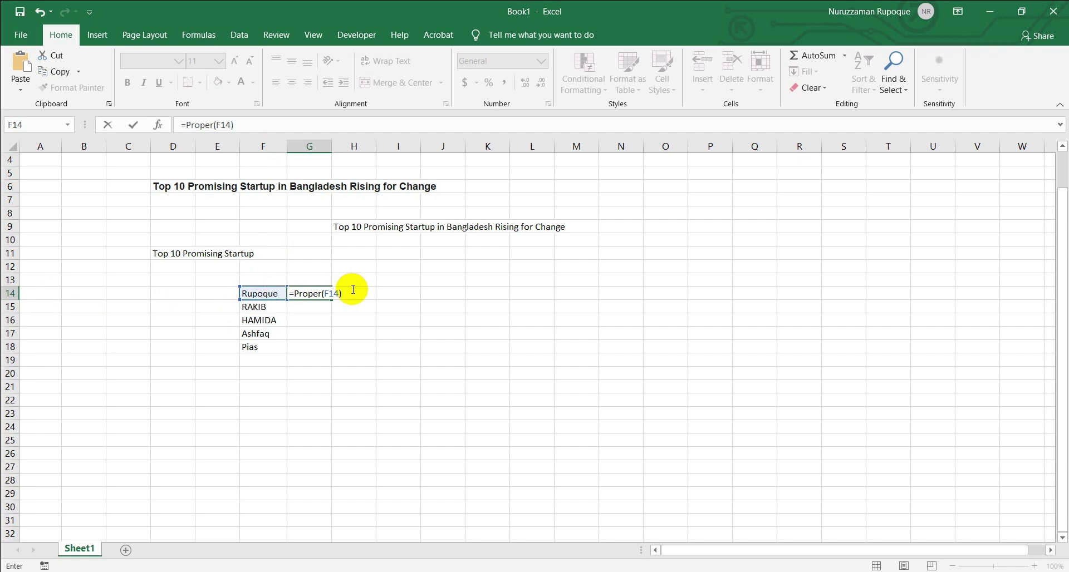
pyautogui.press('Return')
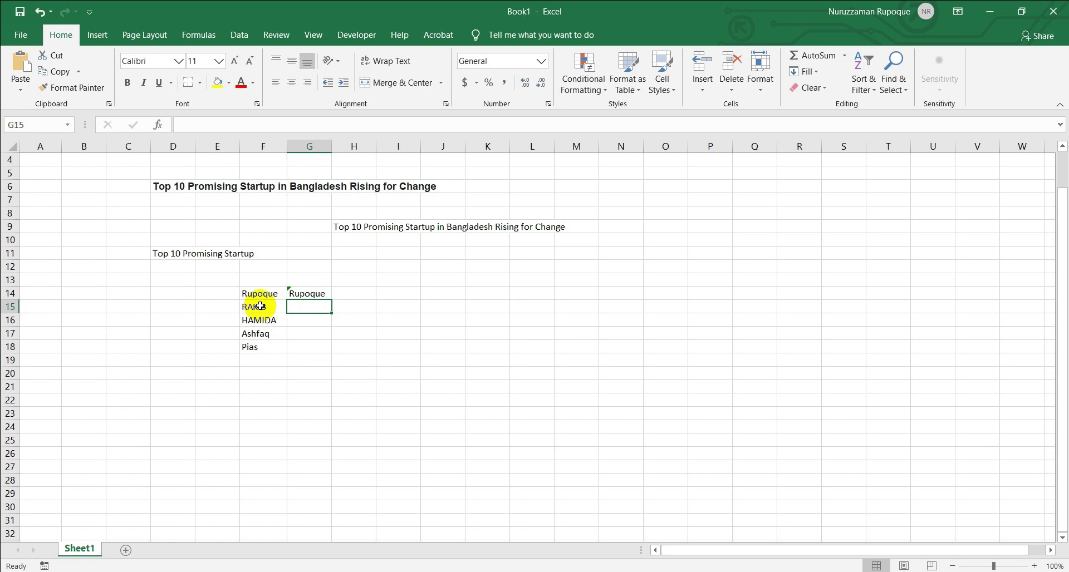
# Ignore the error flagged on cell G14 and fill its PROPER formula down to G18.
pyautogui.click(310, 295)
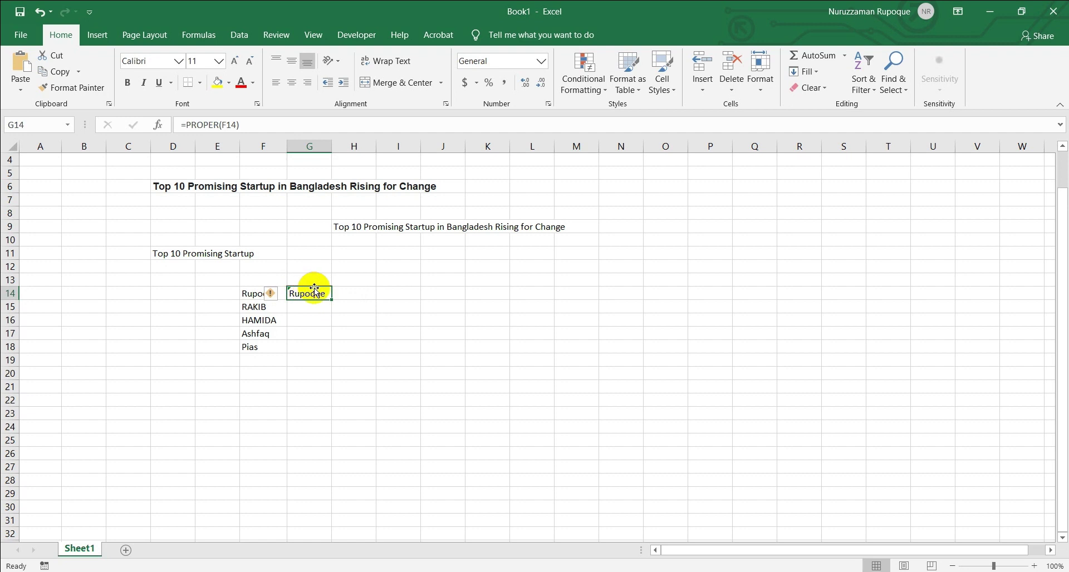
pyautogui.click(282, 295)
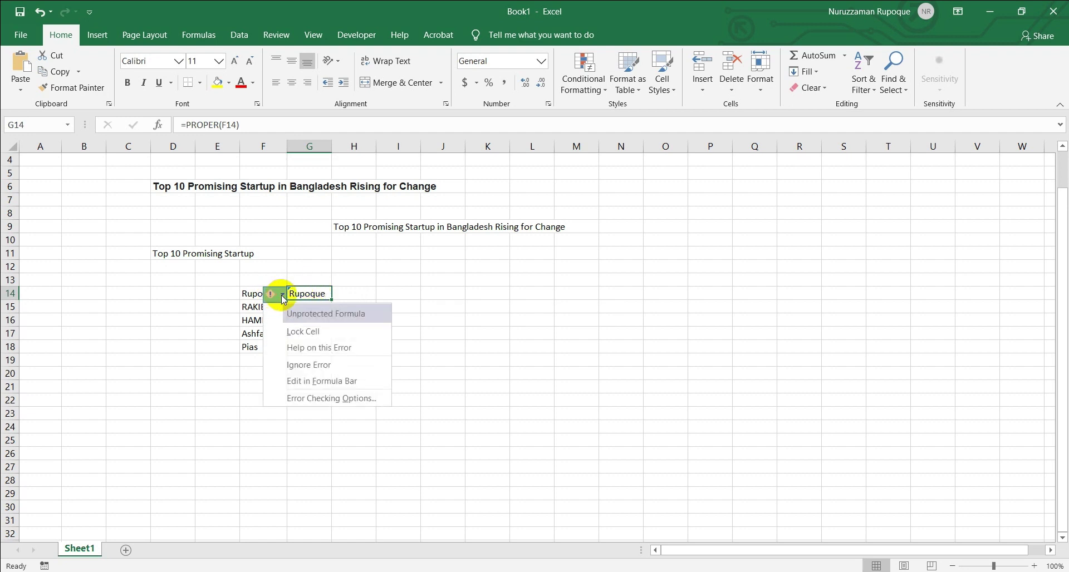
pyautogui.click(334, 364)
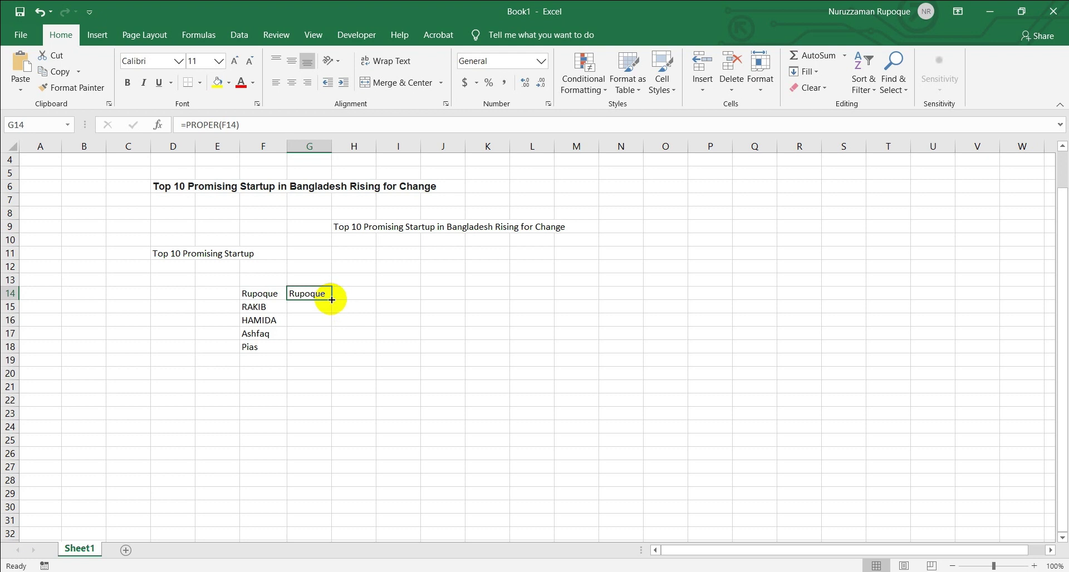
pyautogui.moveTo(332, 300); pyautogui.dragTo(336, 352)
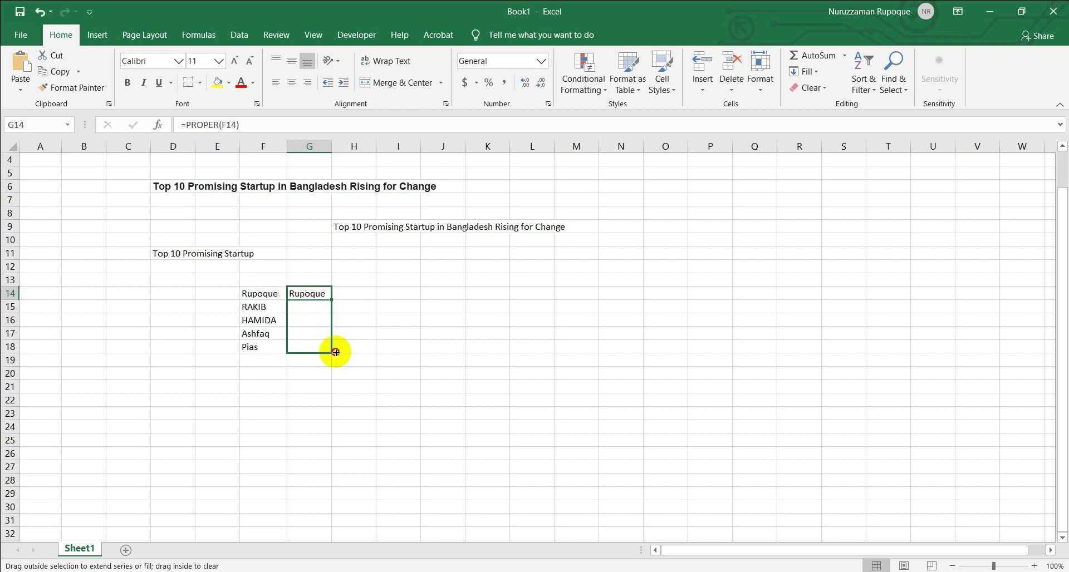
pyautogui.moveTo(336, 353); pyautogui.dragTo(336, 352)
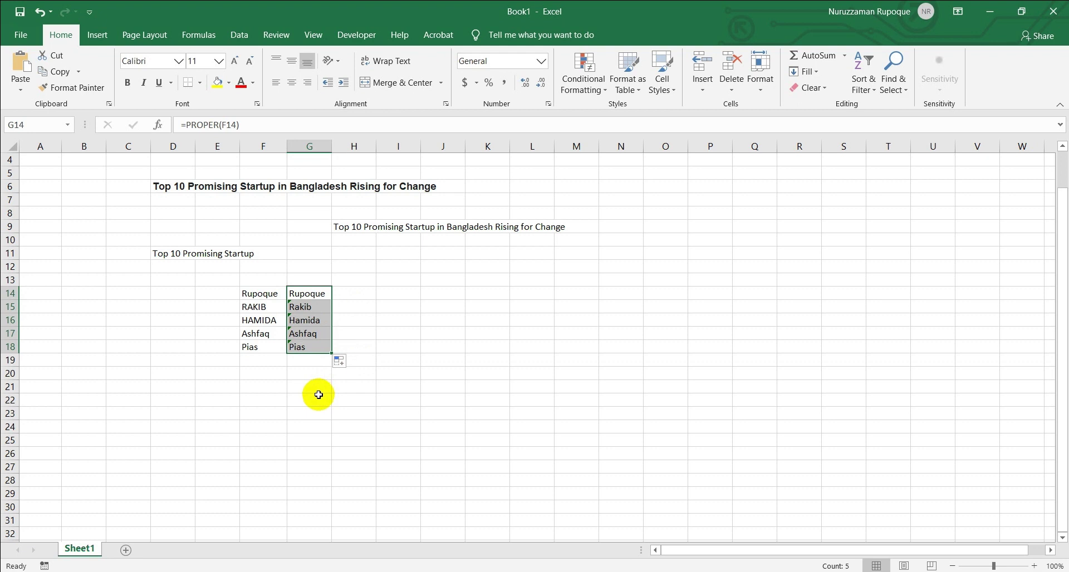
# Examine the PROPER formulas in cells G14 to G18, undoing the stray entry made in G15.
pyautogui.click(299, 290)
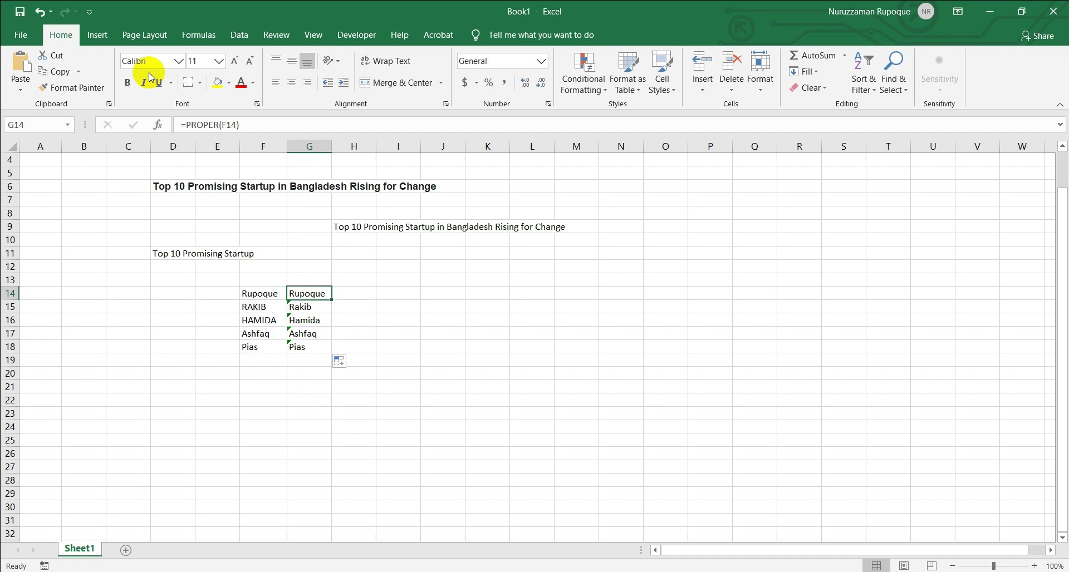
pyautogui.moveTo(179, 124); pyautogui.dragTo(331, 130)
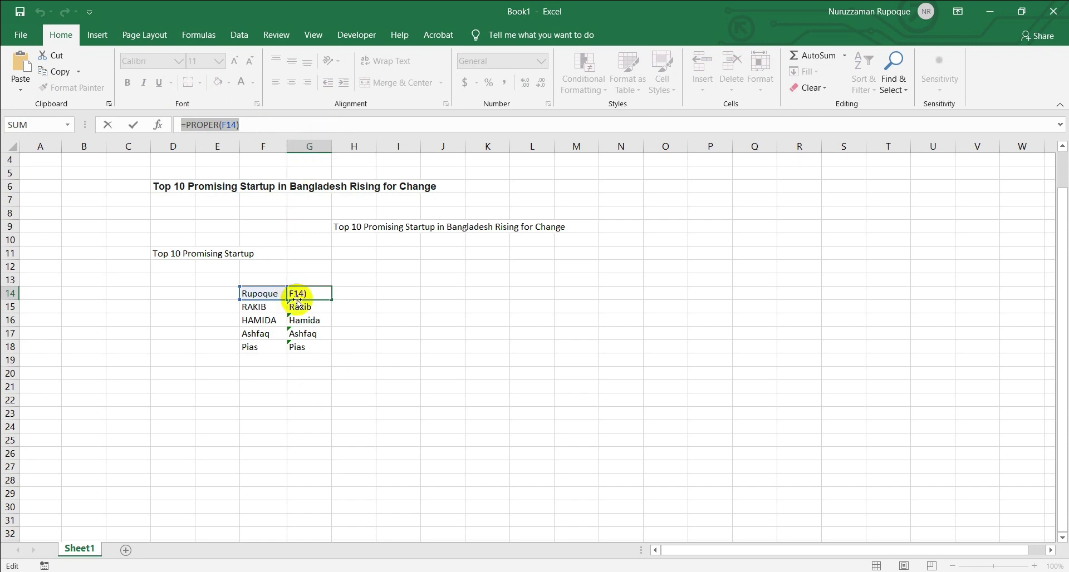
pyautogui.press('Return')
pyautogui.write('\\')
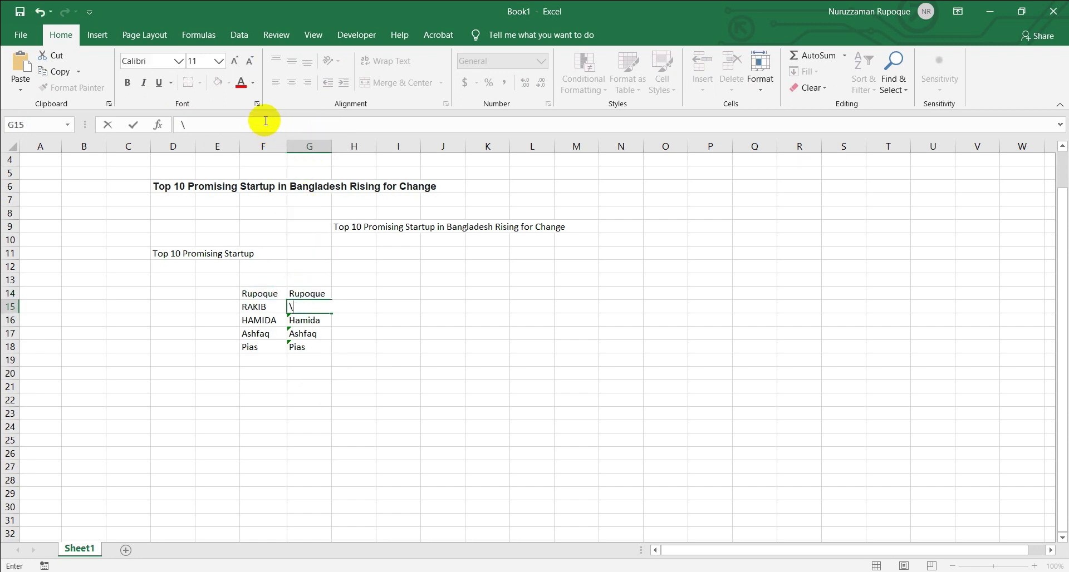
pyautogui.hotkey('ctrl', 'z')
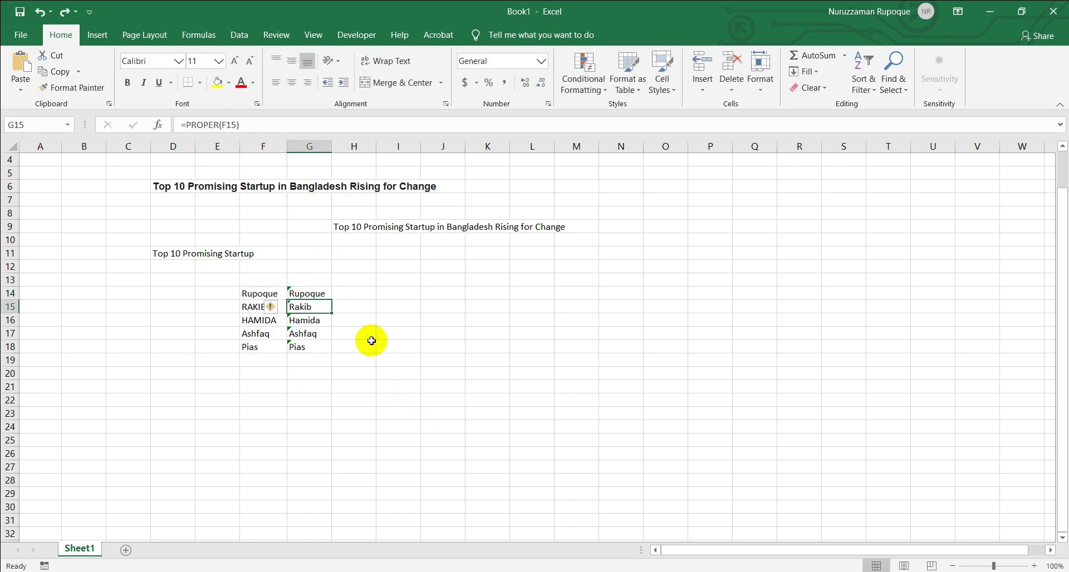
pyautogui.click(307, 322)
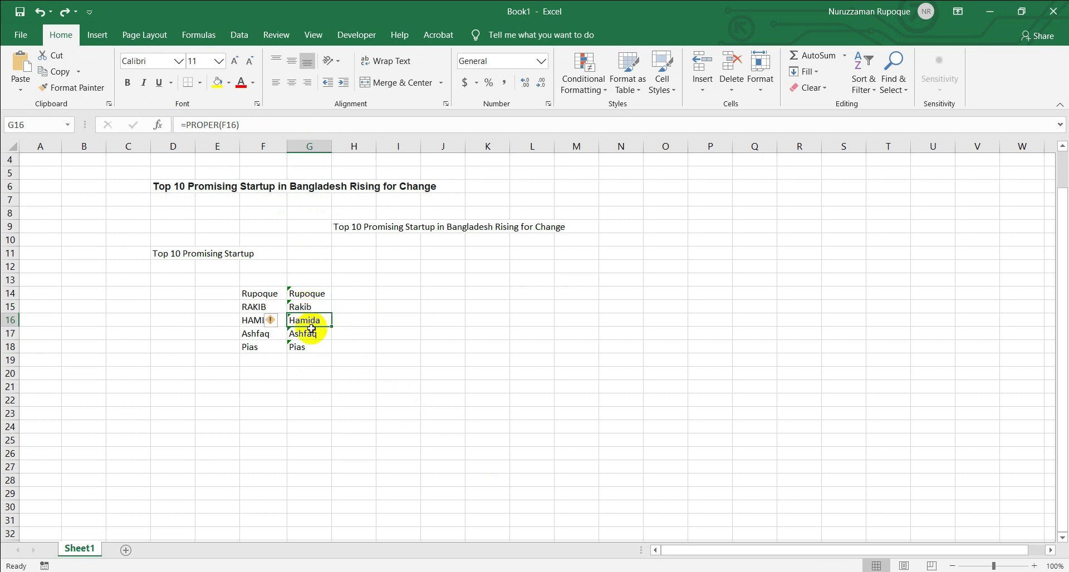
pyautogui.click(311, 334)
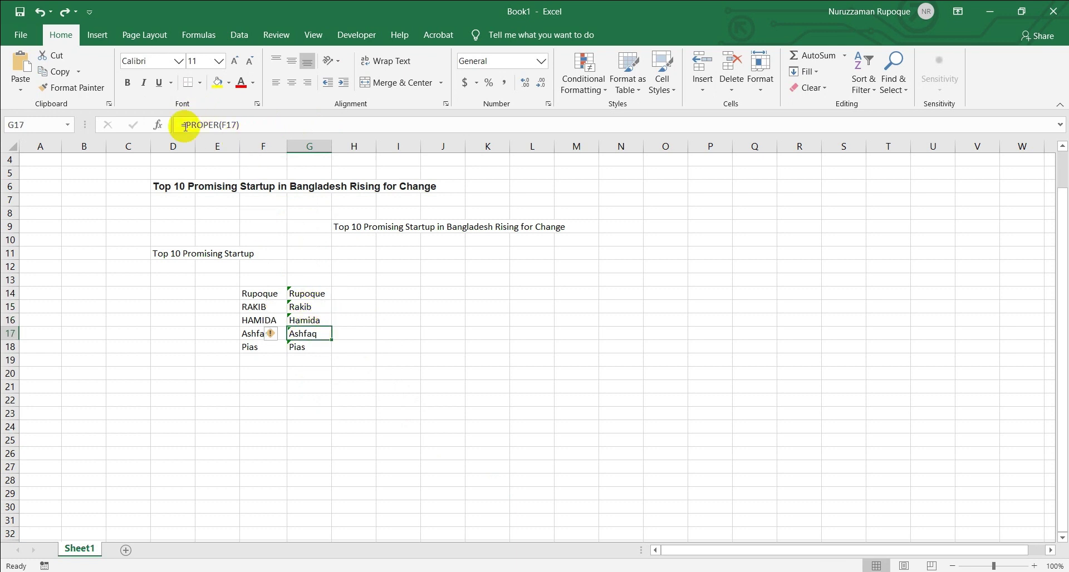
pyautogui.click(305, 346)
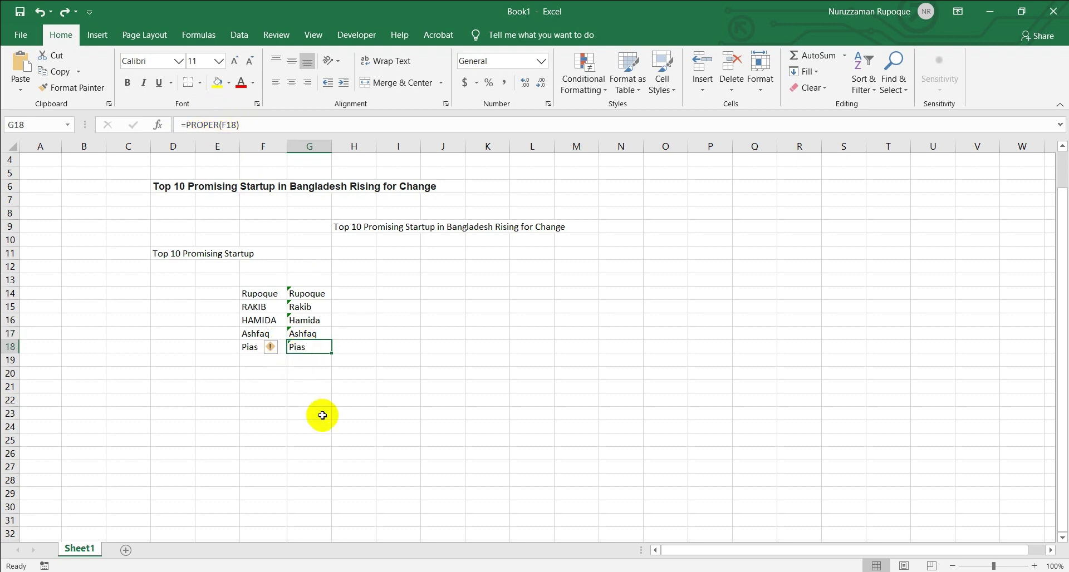
# Clear the original names in F14 to F18, check the dependent formula in G14, and undo the clearing.
pyautogui.moveTo(305, 292); pyautogui.dragTo(303, 320)
pyautogui.moveTo(251, 293); pyautogui.dragTo(262, 346)
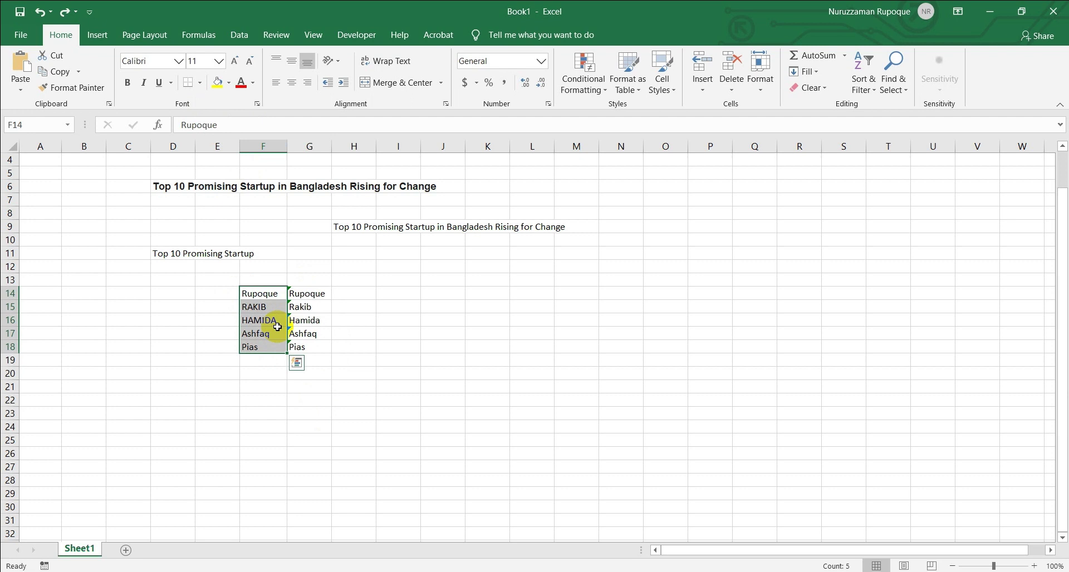
pyautogui.press('Delete')
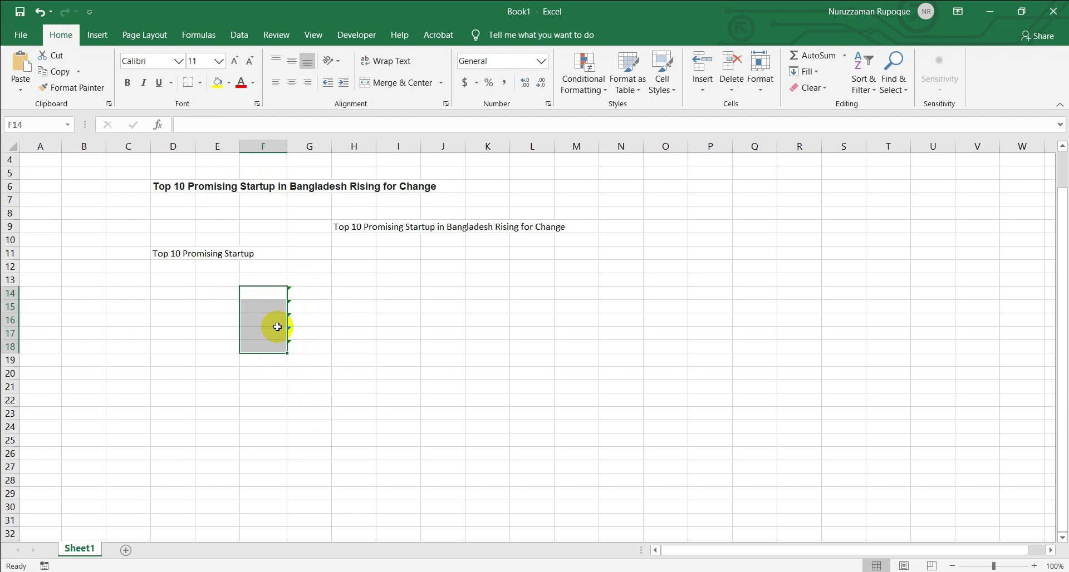
pyautogui.click(312, 295)
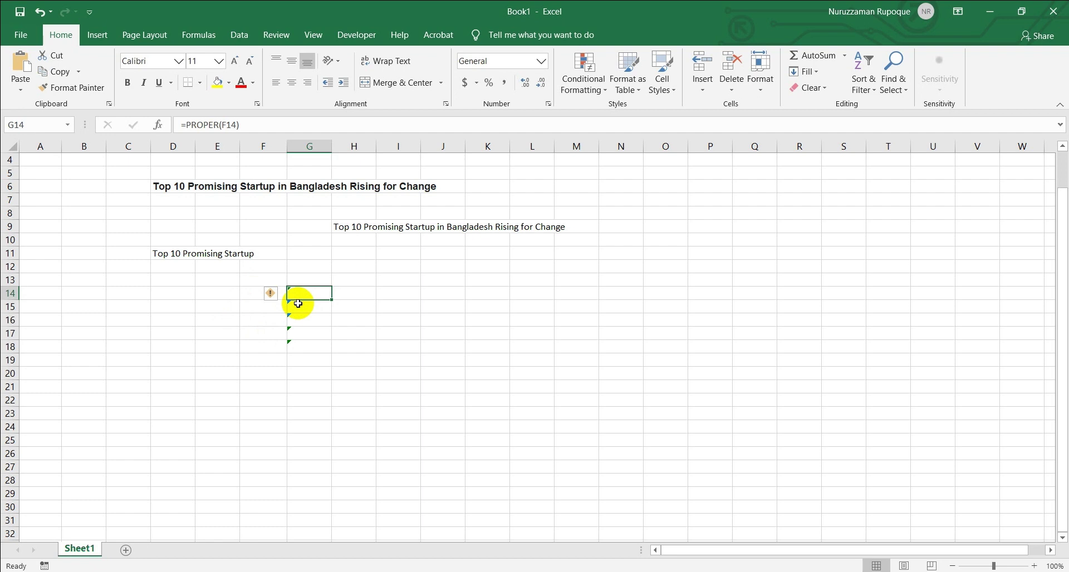
pyautogui.hotkey('ctrl', 'z')
# Copy the formula cells G14 to G18, paste them normally at N19, and undo the paste.
pyautogui.moveTo(308, 293); pyautogui.dragTo(289, 346)
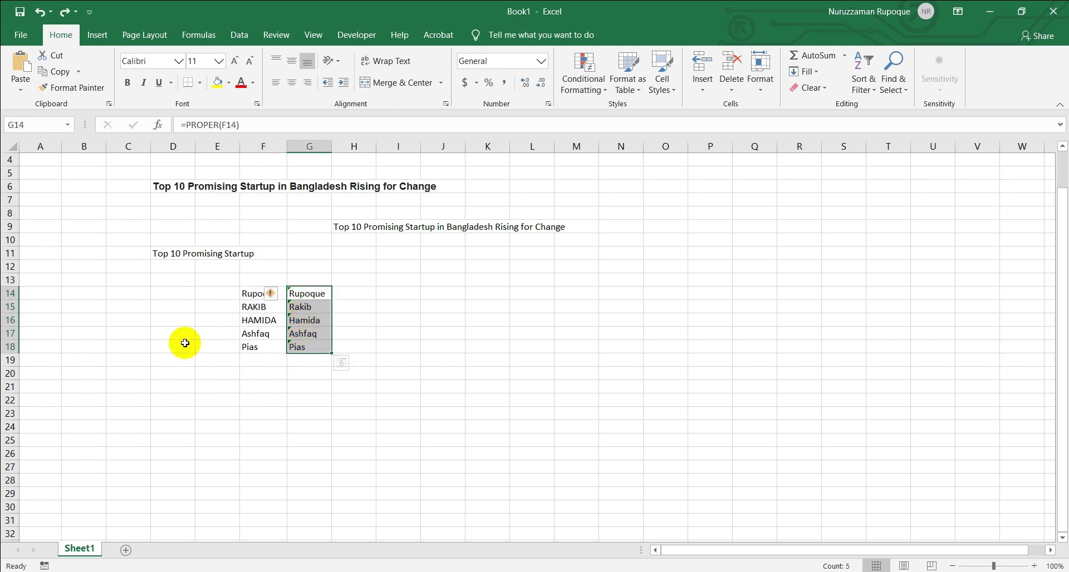
pyautogui.hotkey('ctrl', 'c')
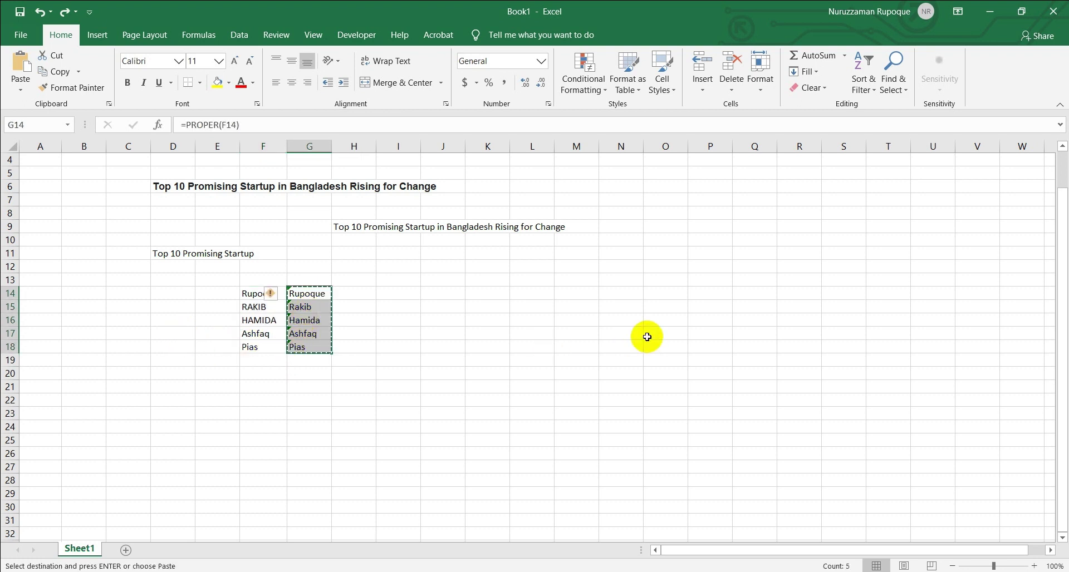
pyautogui.click(622, 363)
pyautogui.hotkey('ctrl', 'v')
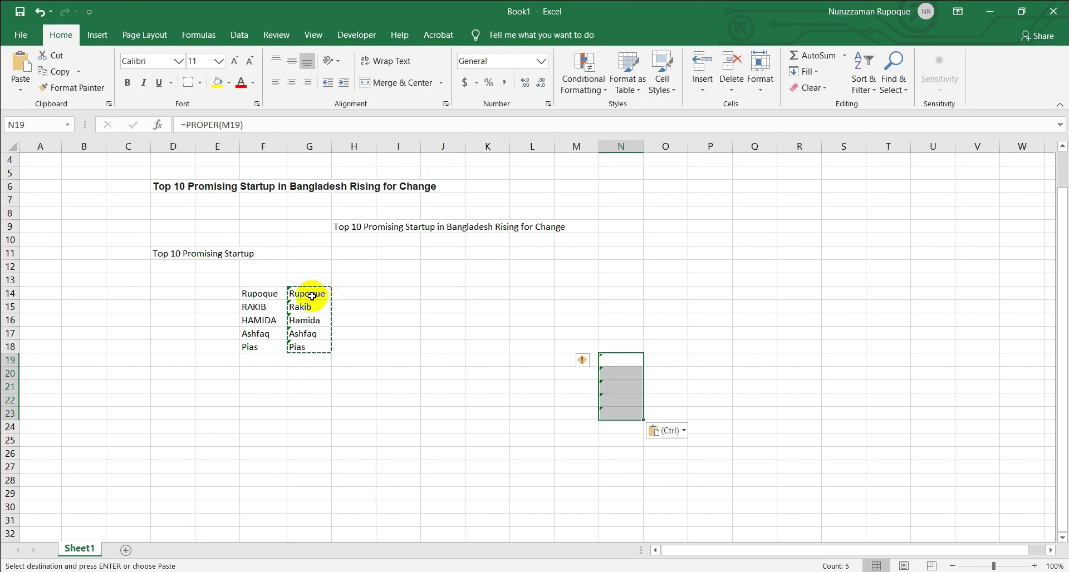
pyautogui.hotkey('ctrl', 'z')
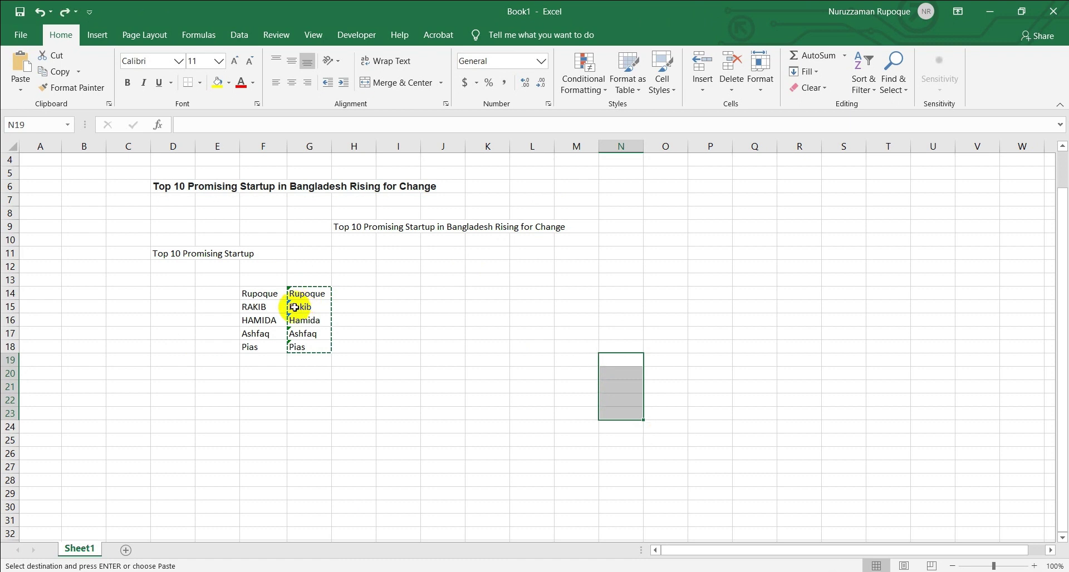
# Copy the converted names in G14 to G18 and paste them at N14 using Paste Special with Values.
pyautogui.moveTo(326, 293); pyautogui.dragTo(313, 355)
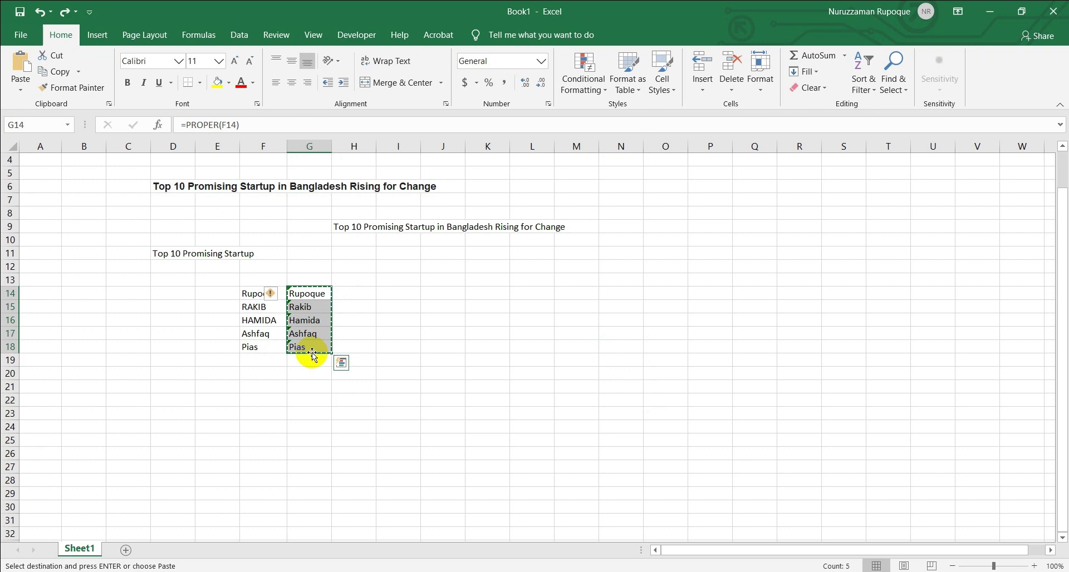
pyautogui.rightClick(313, 332)
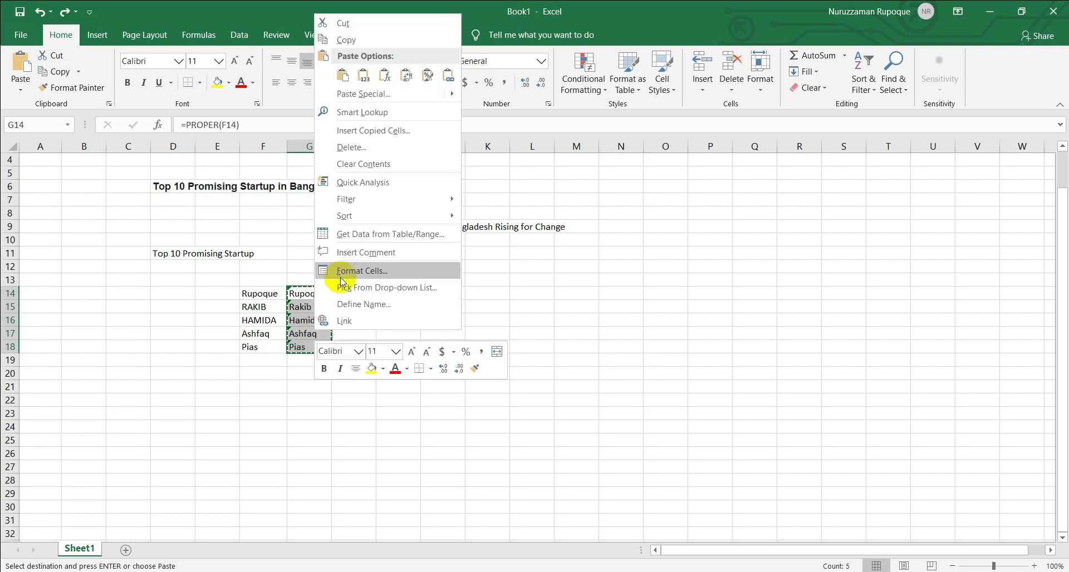
pyautogui.click(396, 42)
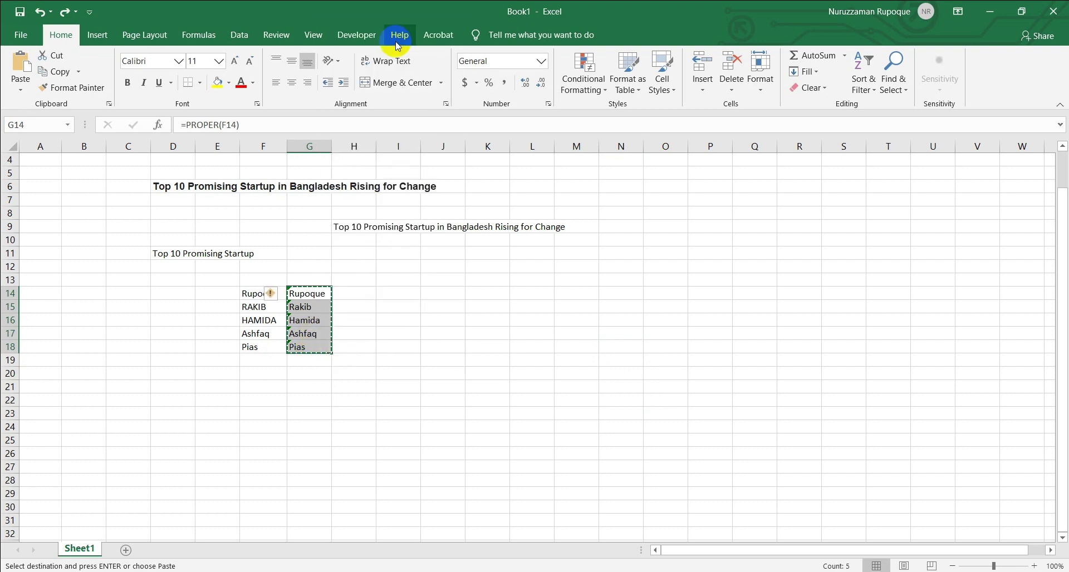
pyautogui.click(616, 293)
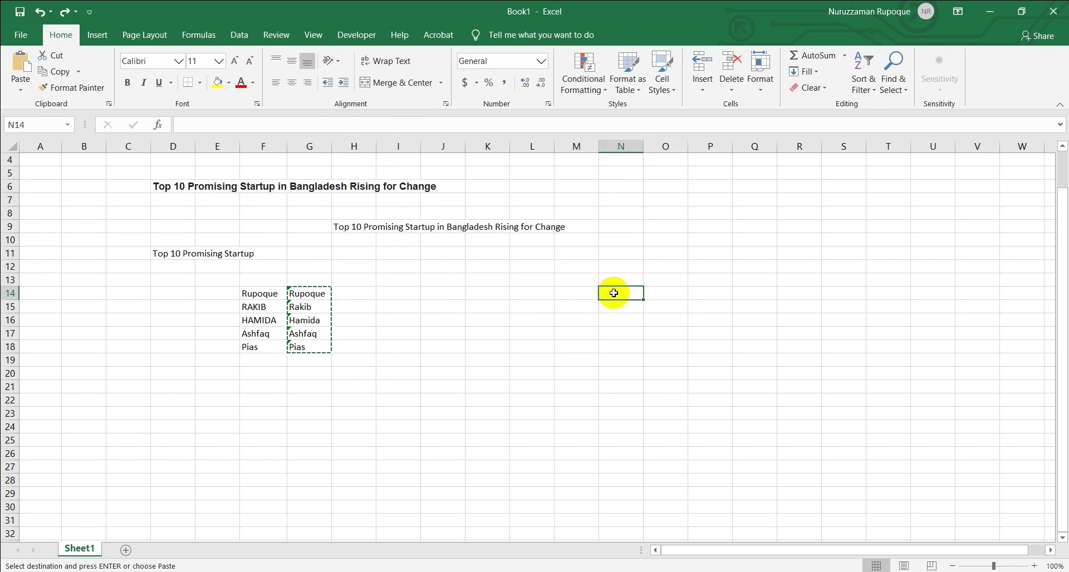
pyautogui.rightClick(613, 293)
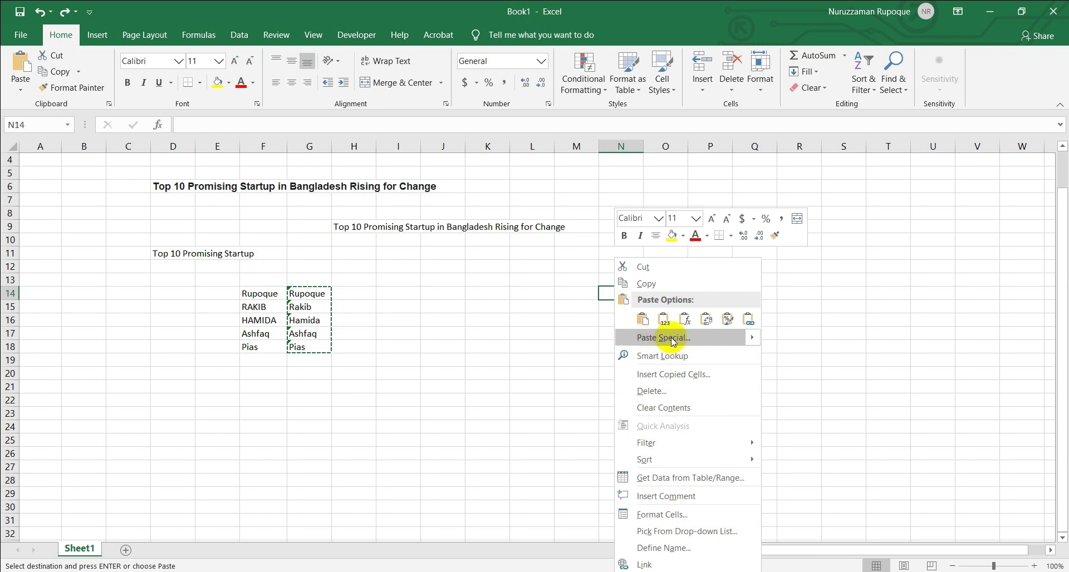
pyautogui.moveTo(753, 340)
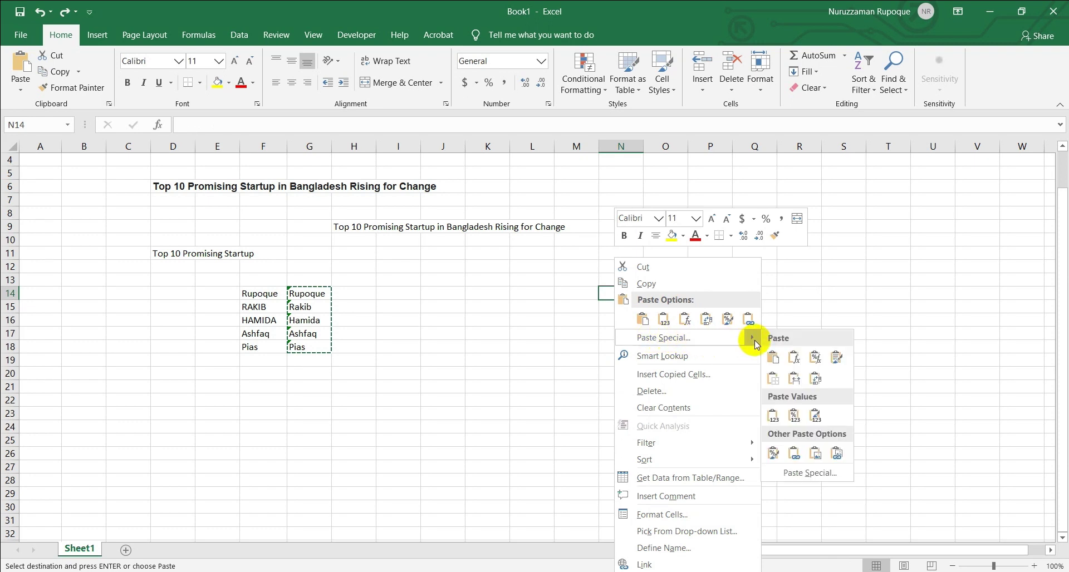
pyautogui.click(803, 475)
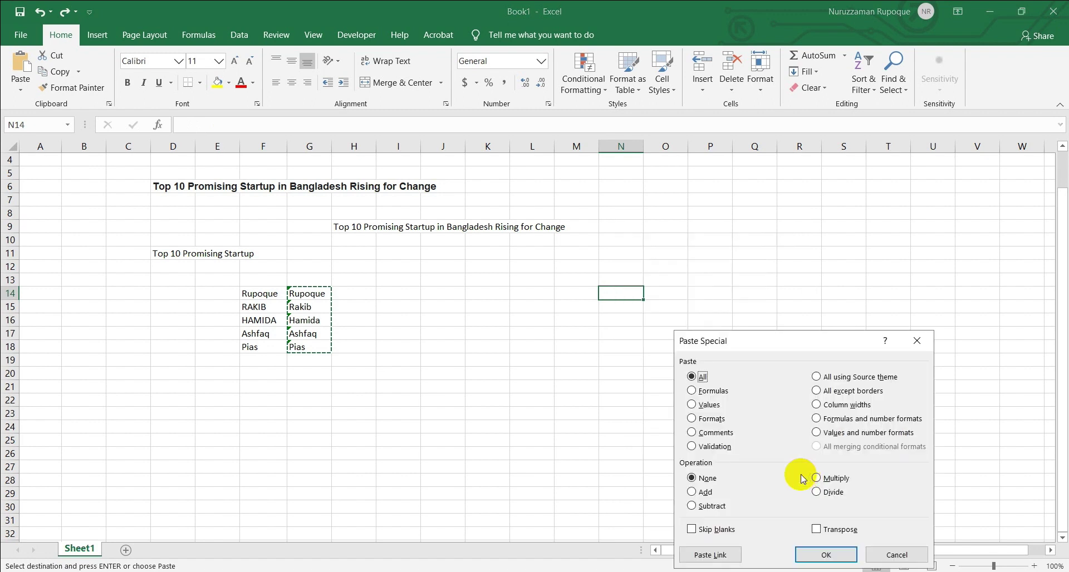
pyautogui.moveTo(815, 346); pyautogui.dragTo(856, 181)
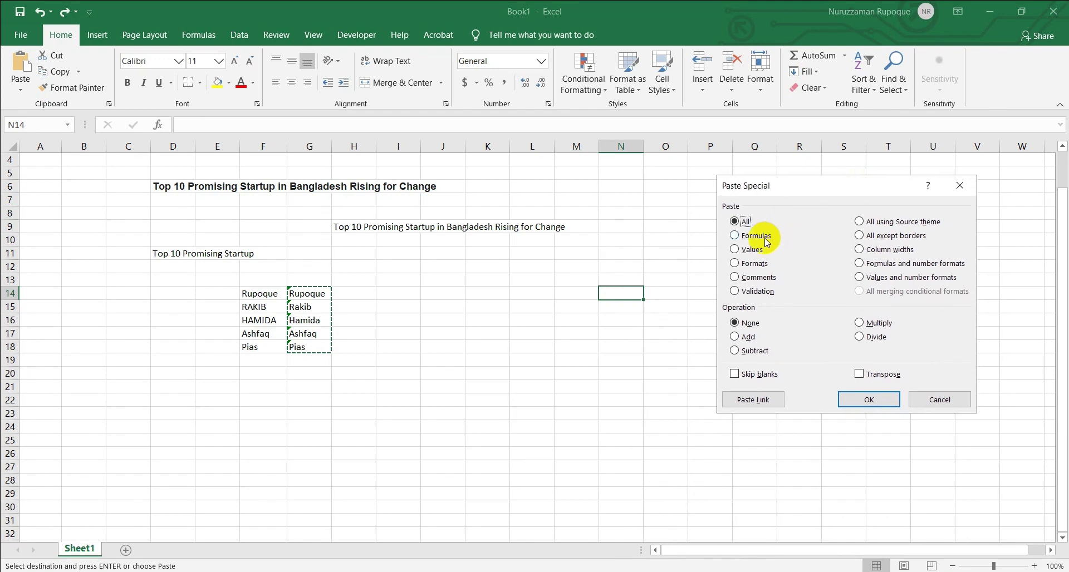
pyautogui.click(735, 250)
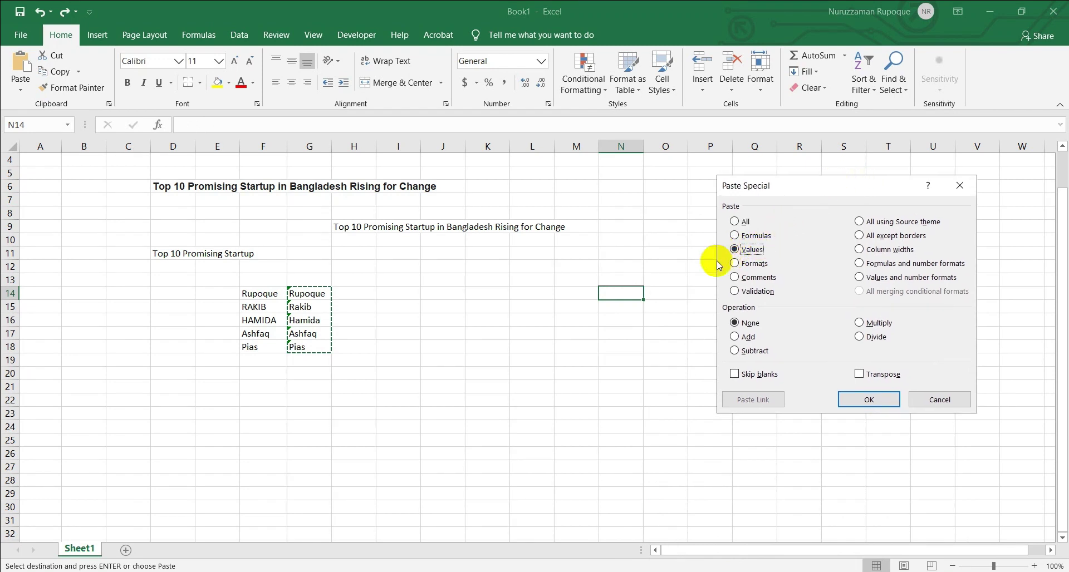
pyautogui.click(869, 400)
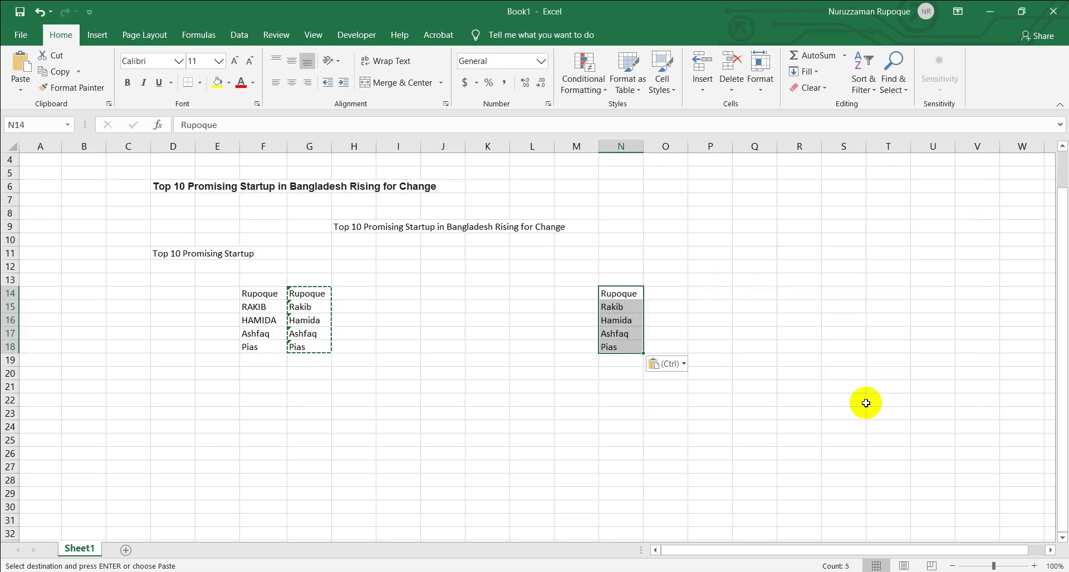
# Check the contents of the pasted cells N14 to N16, and clear the range E13 to J21 containing the original names and formulas.
pyautogui.click(622, 320)
pyautogui.click(615, 306)
pyautogui.click(620, 295)
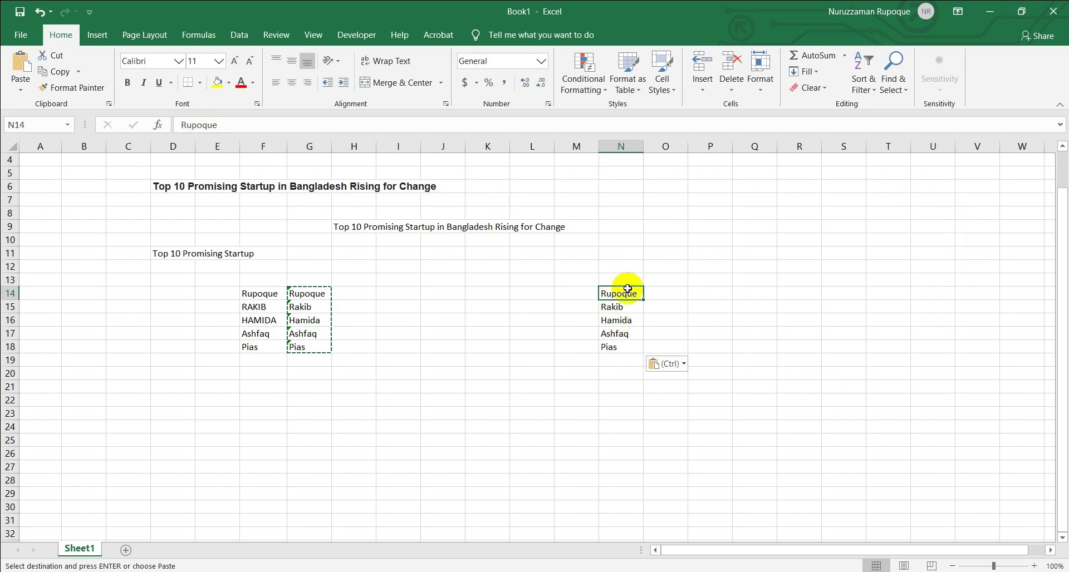
pyautogui.click(623, 306)
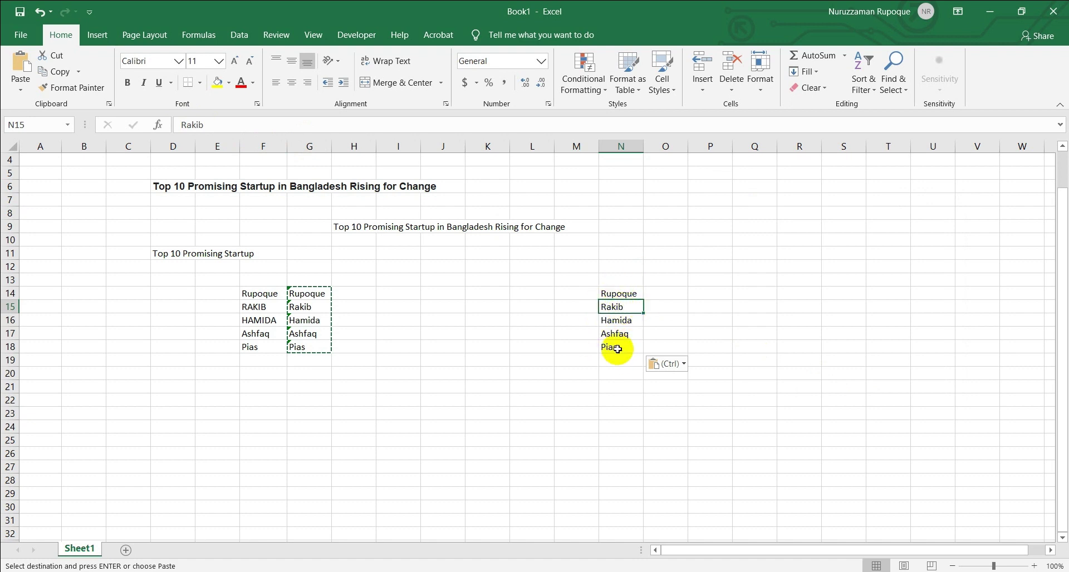
pyautogui.moveTo(222, 280); pyautogui.dragTo(439, 383)
pyautogui.press('Delete')
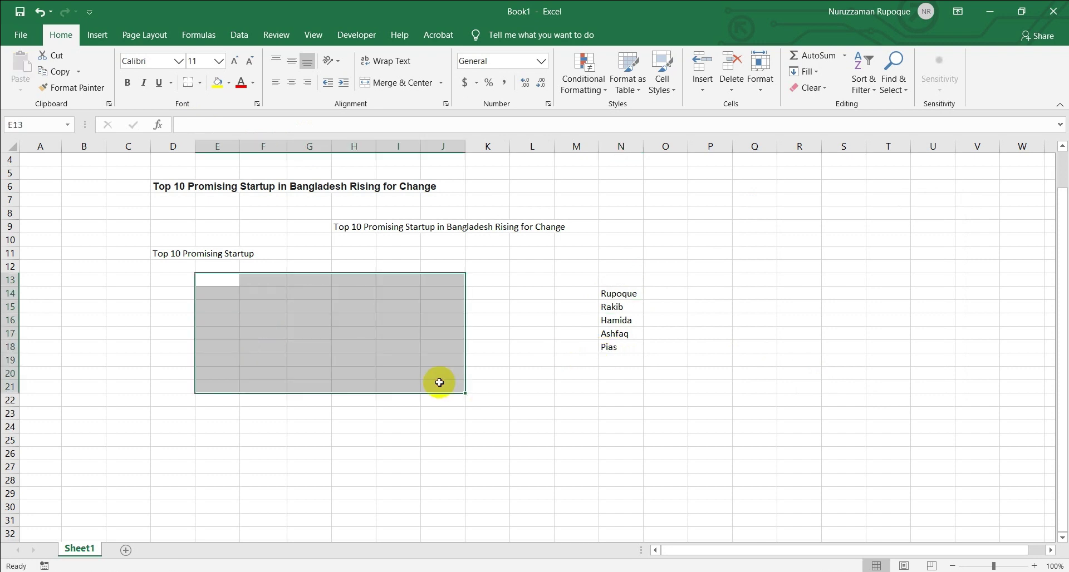
pyautogui.moveTo(620, 292); pyautogui.dragTo(622, 380)
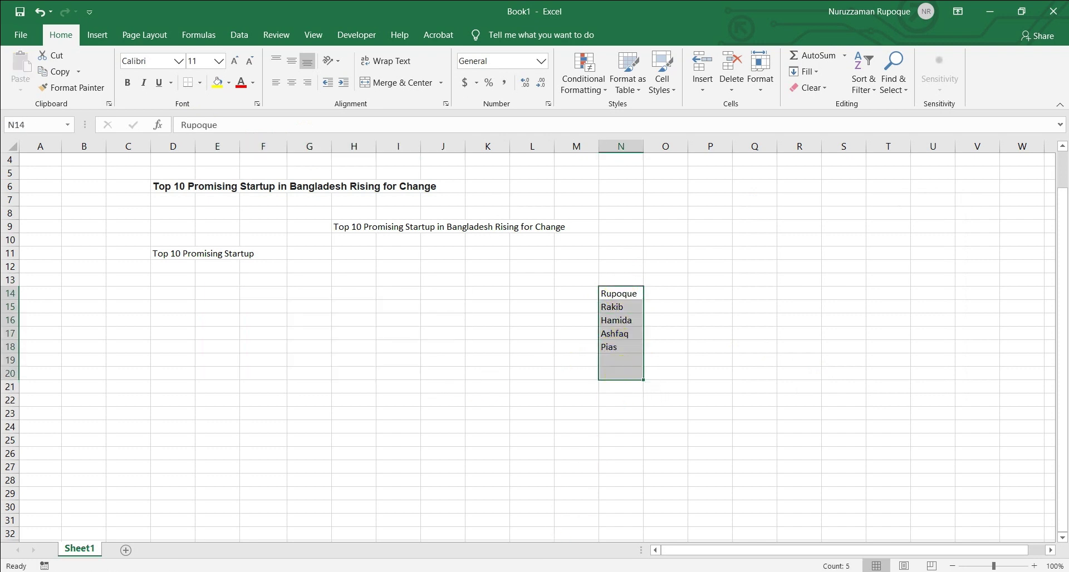